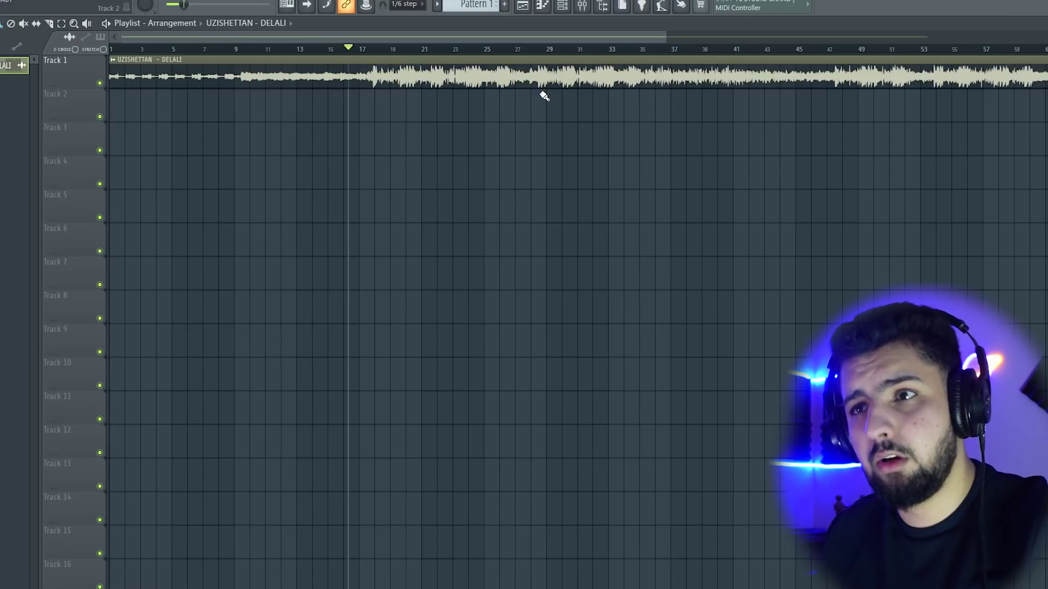
Step: Route the UZISHETTAN - DELALI audio clip to mixer insert 8 and bring up the mixer
{"action": "double_click", "coordinate": [525, 64]}
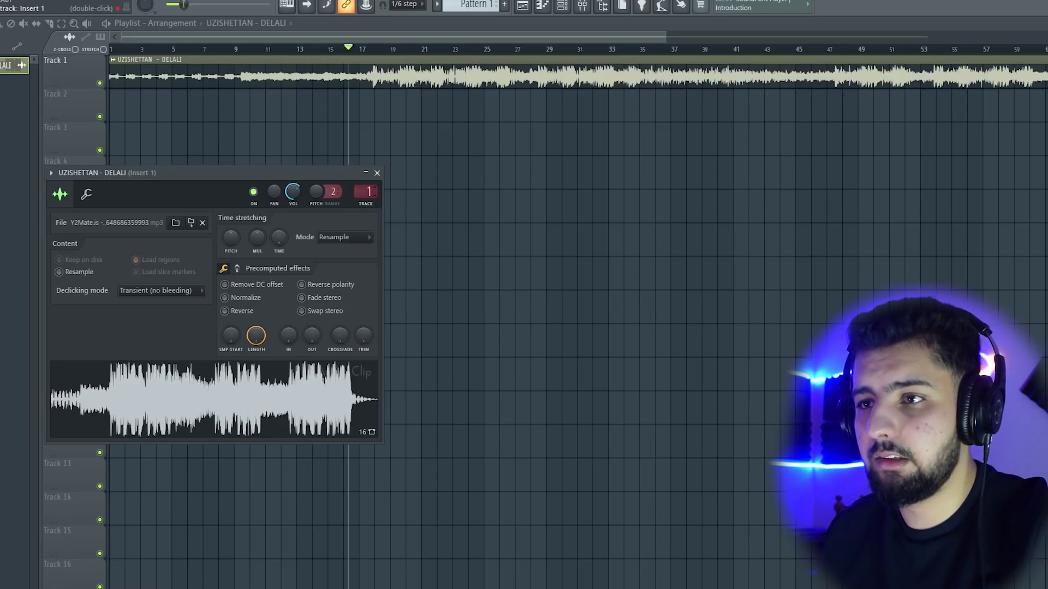
{"action": "left_click", "coordinate": [582, 6]}
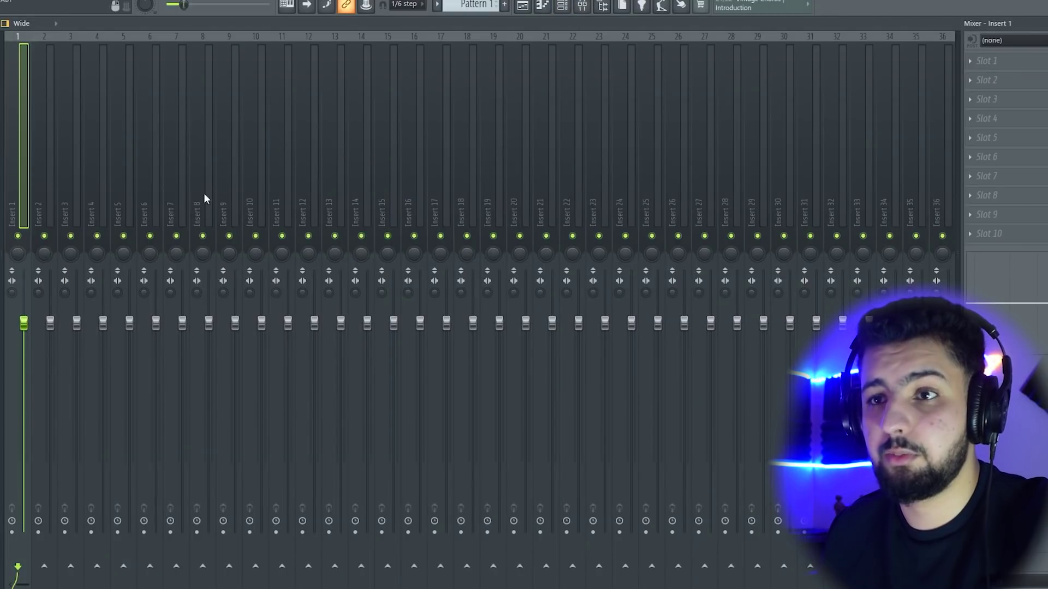
{"action": "left_click", "coordinate": [206, 163]}
{"action": "left_click", "coordinate": [518, 6]}
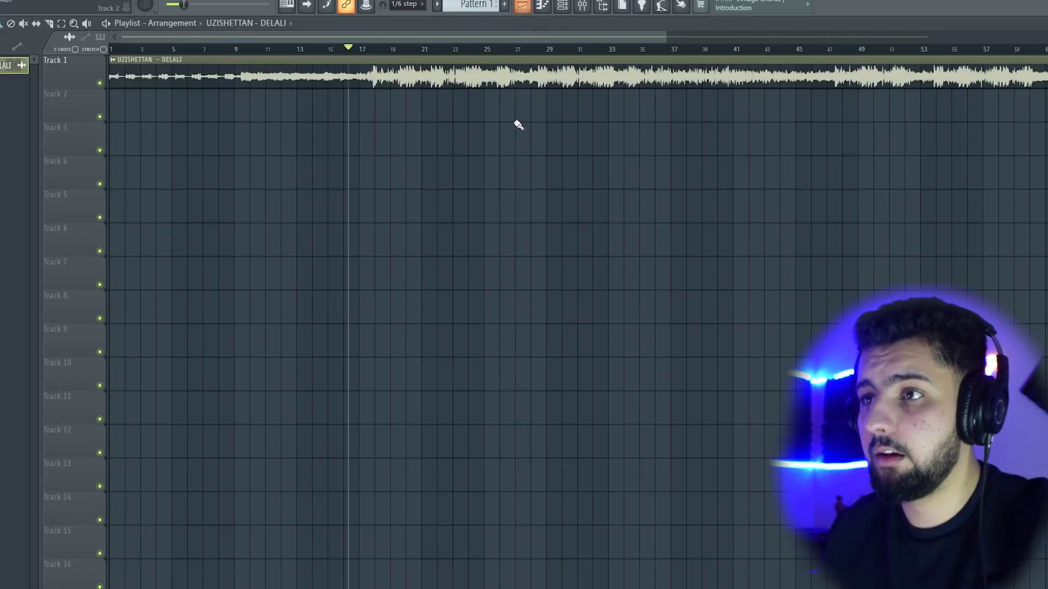
{"action": "double_click", "coordinate": [532, 82]}
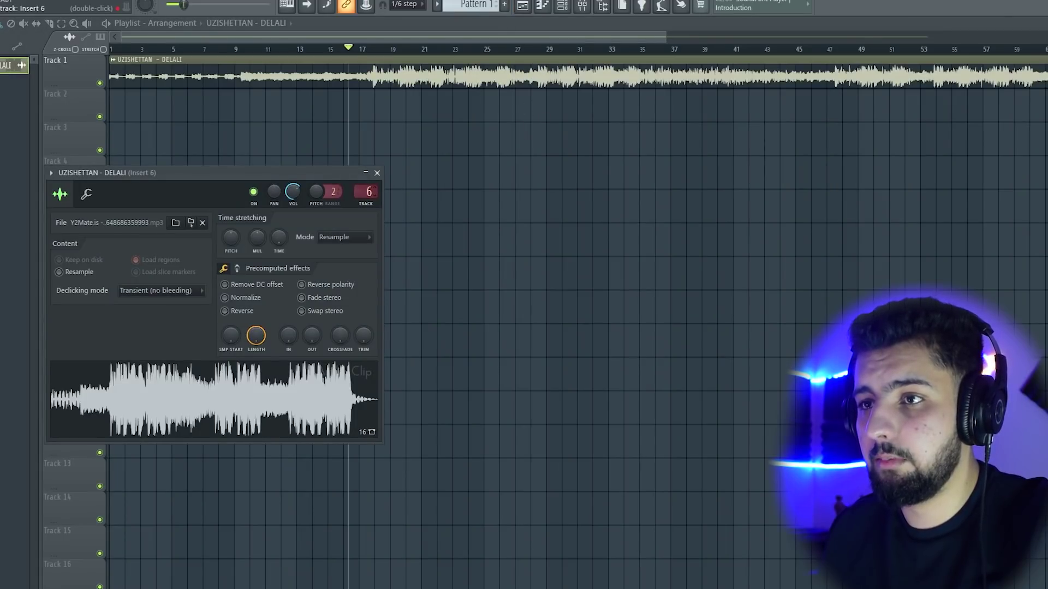
{"action": "left_click", "coordinate": [376, 173]}
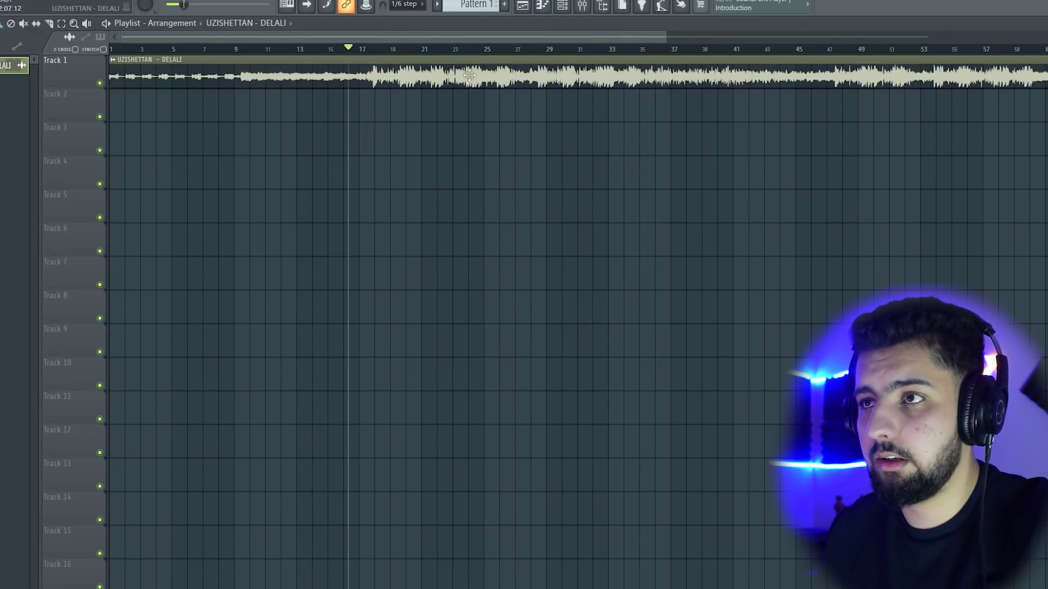
{"action": "left_click", "coordinate": [582, 8]}
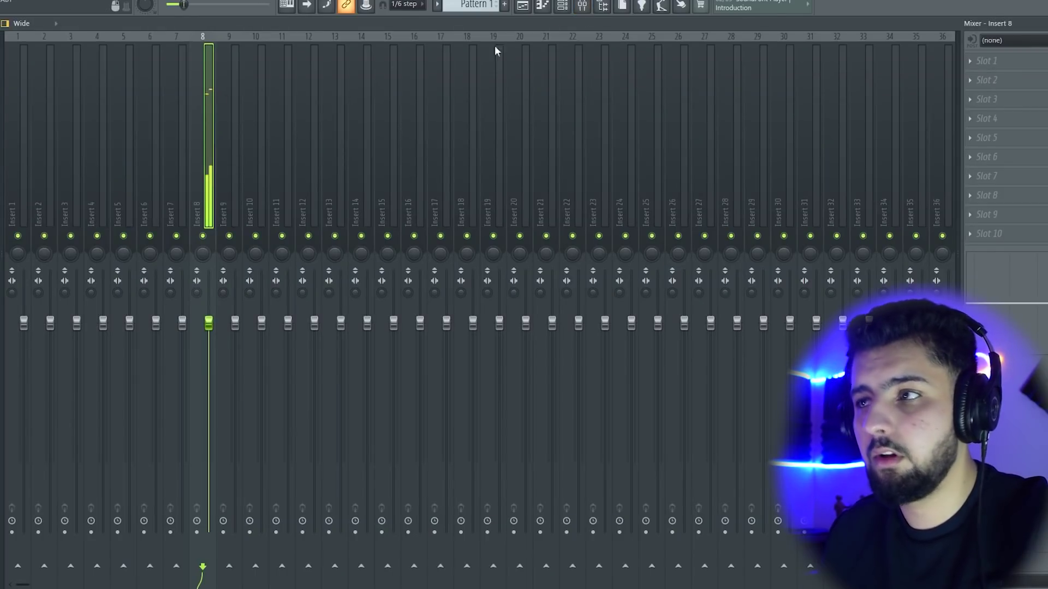
Step: Load Fruity Reeverb 2 in the first effect slot of insert 8 and apply its Cathedral preset
{"action": "left_click", "coordinate": [971, 62]}
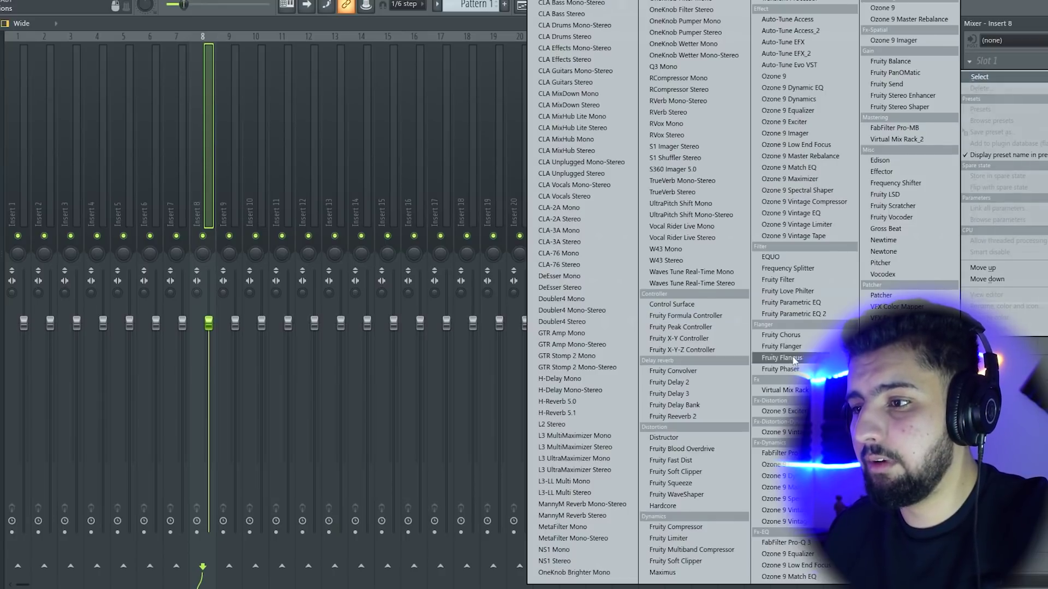
{"action": "left_click", "coordinate": [663, 416]}
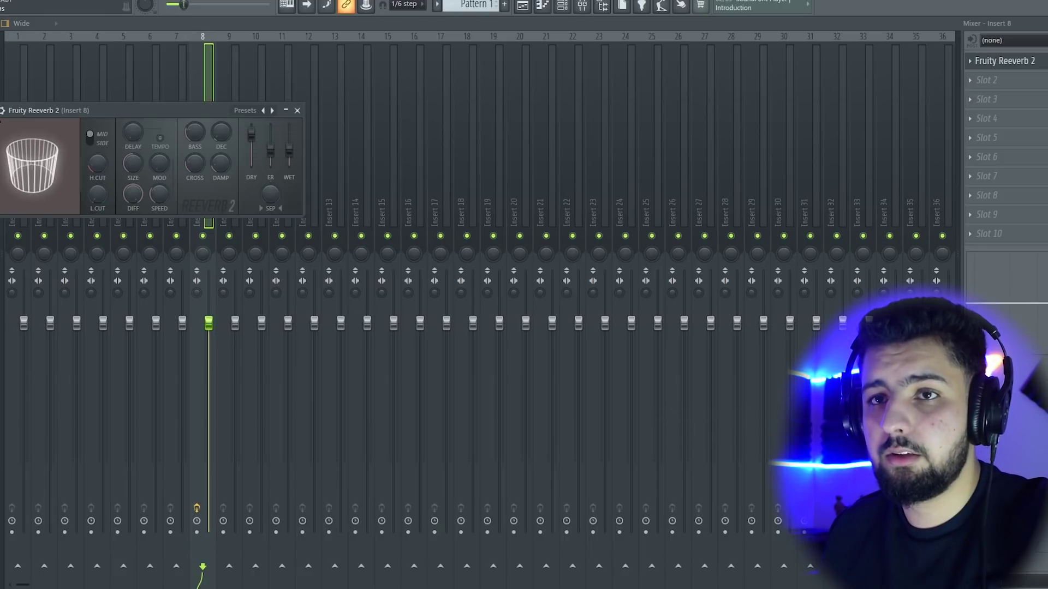
{"action": "left_click", "coordinate": [2, 110]}
{"action": "mouse_move", "coordinate": [82, 157]}
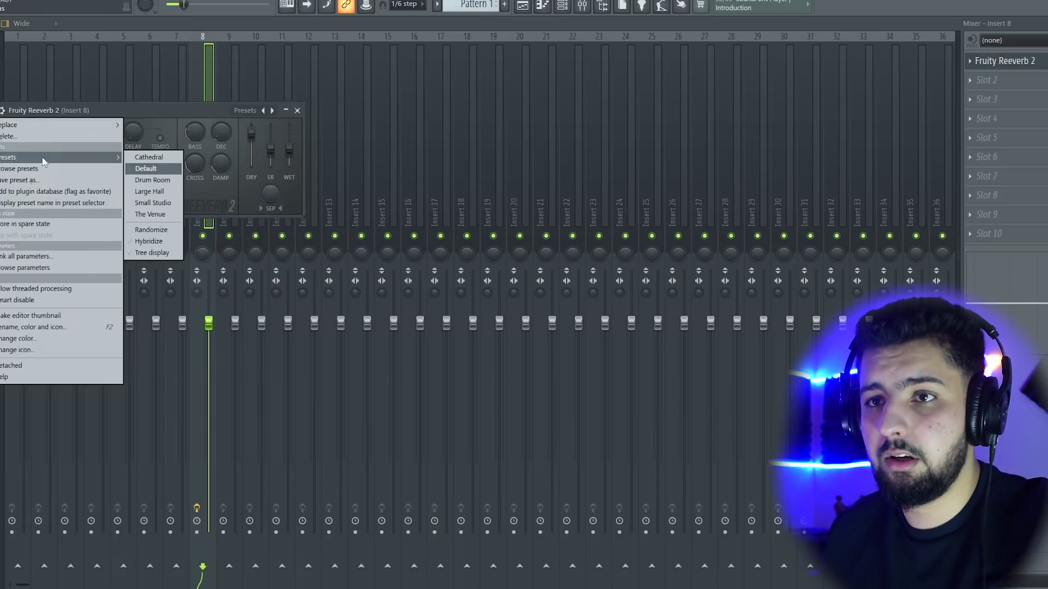
{"action": "left_click", "coordinate": [149, 157]}
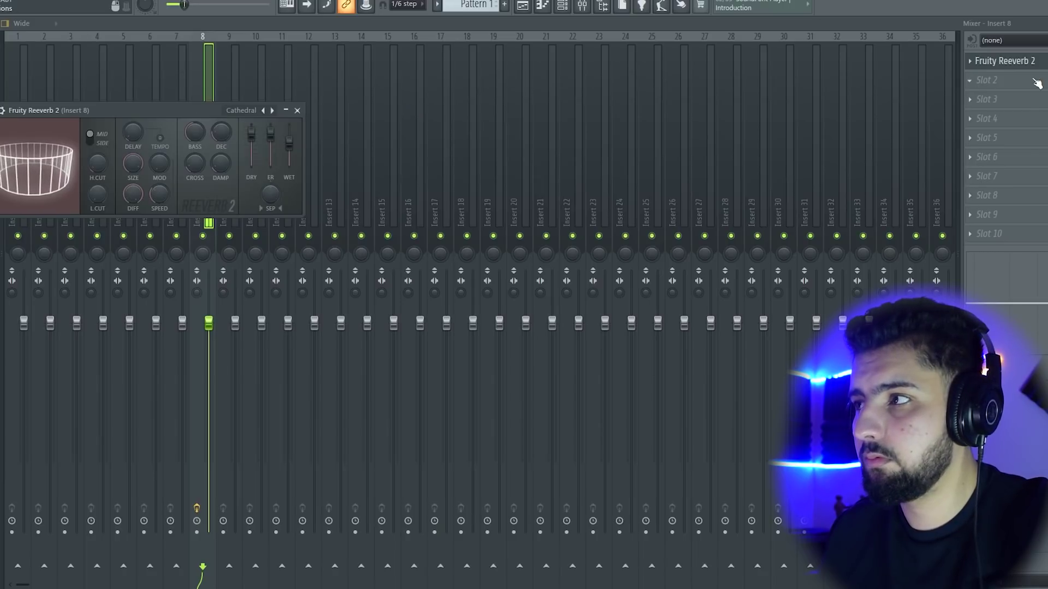
{"action": "left_click", "coordinate": [297, 111]}
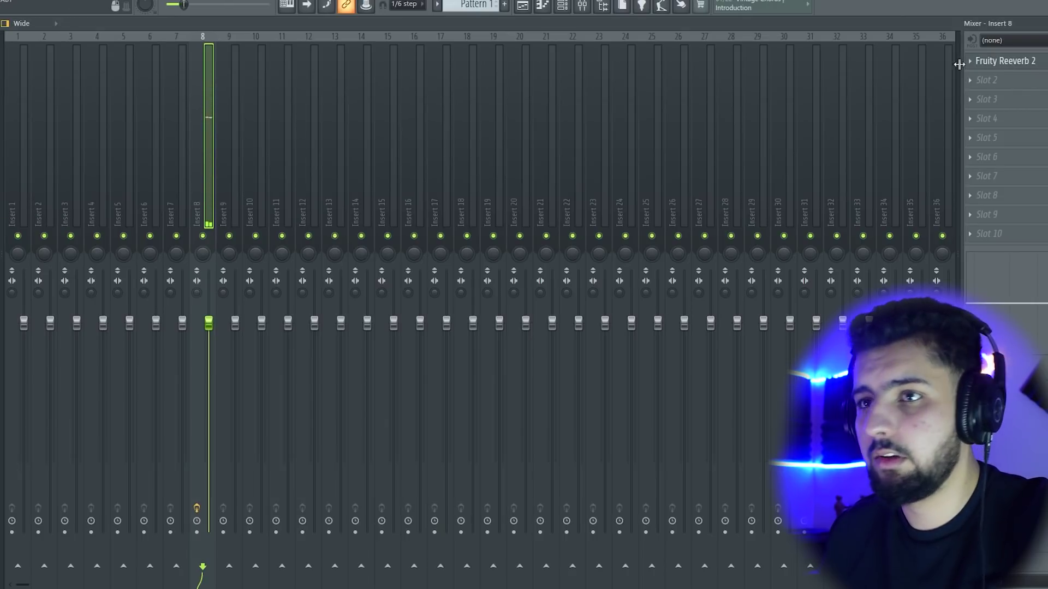
Step: Review the Fruity Reeverb 2 settings on insert 8, return to the playlist and stop playback
{"action": "left_click", "coordinate": [1044, 61]}
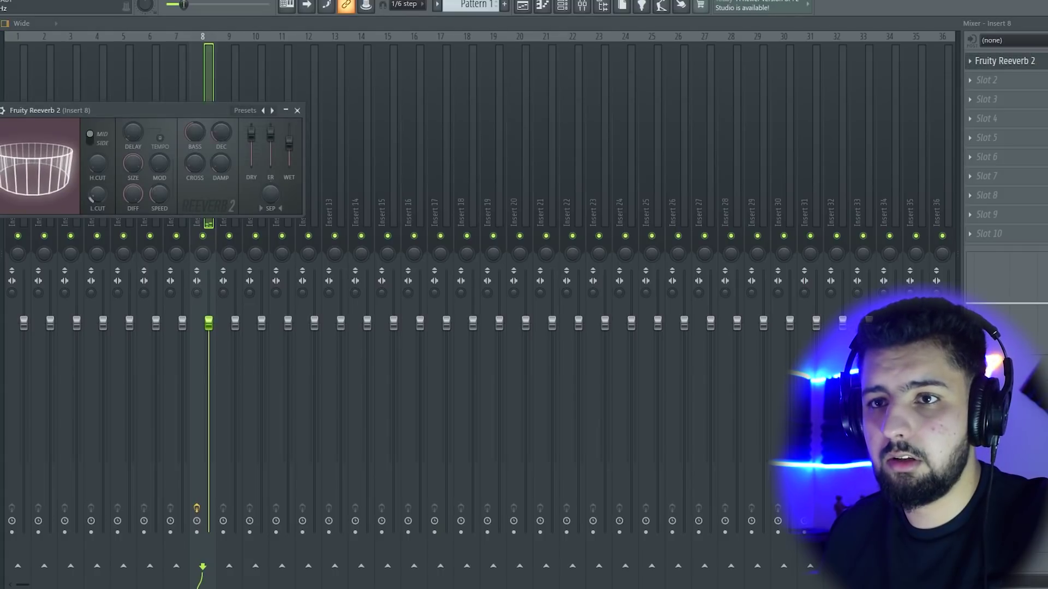
{"action": "left_click", "coordinate": [298, 110]}
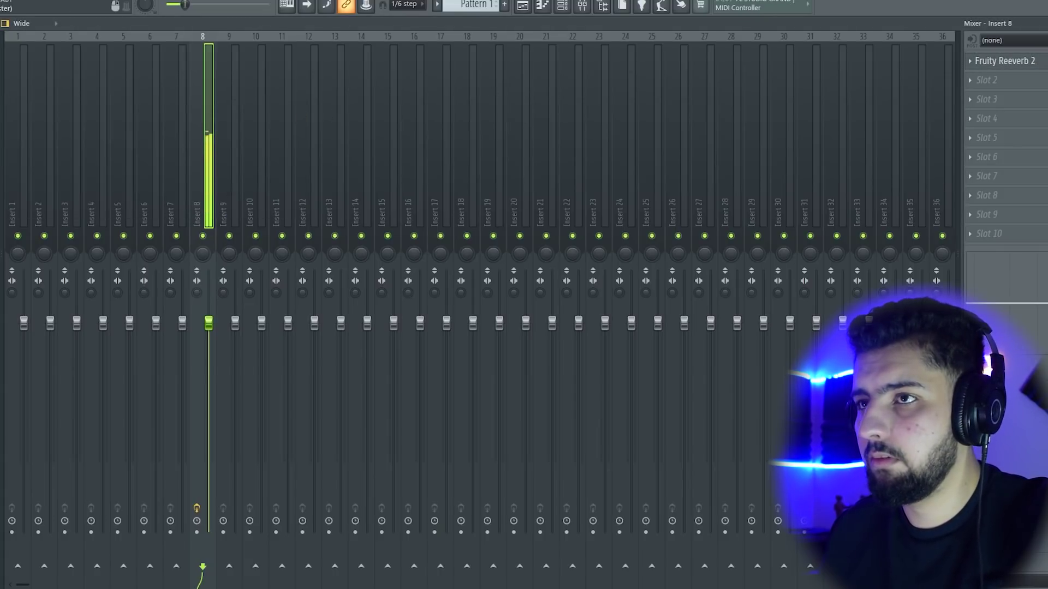
{"action": "left_click", "coordinate": [522, 5]}
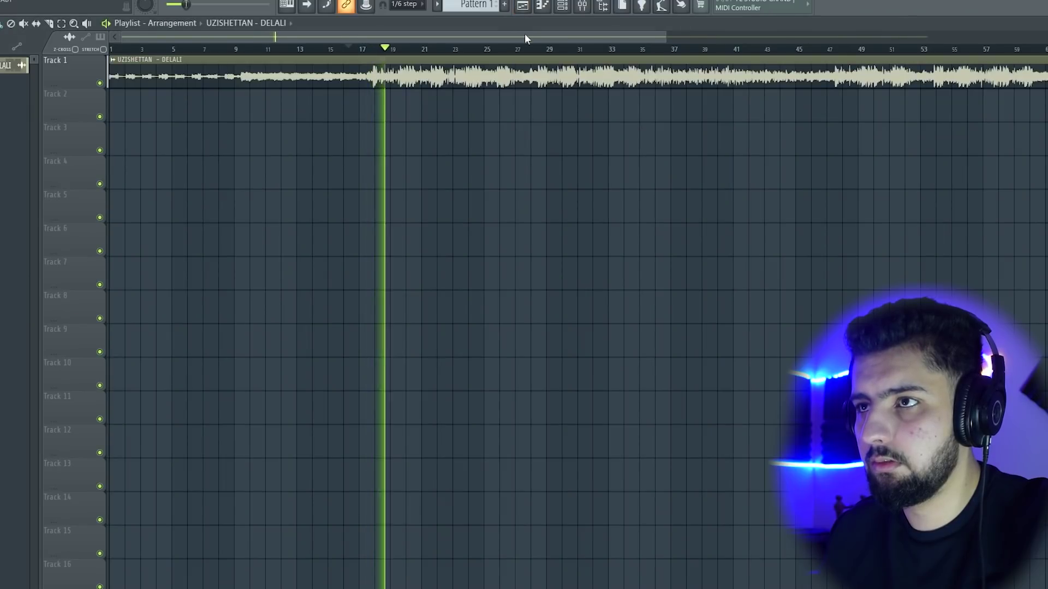
{"action": "key", "text": "space"}
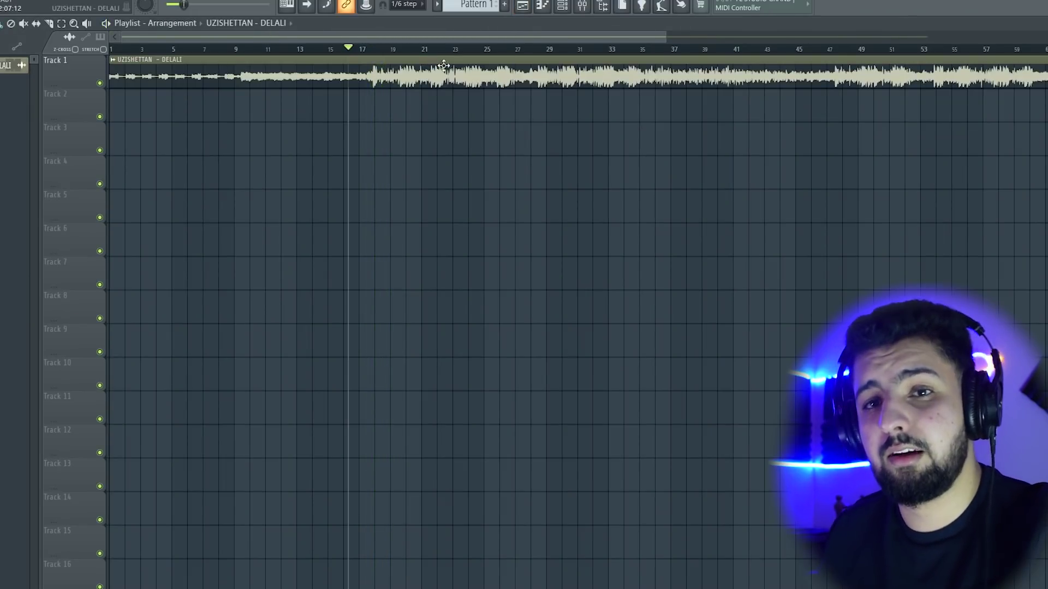
Step: Lower the audio clip's pitch to -200 cents and audition it from about bar 18
{"action": "double_click", "coordinate": [479, 73]}
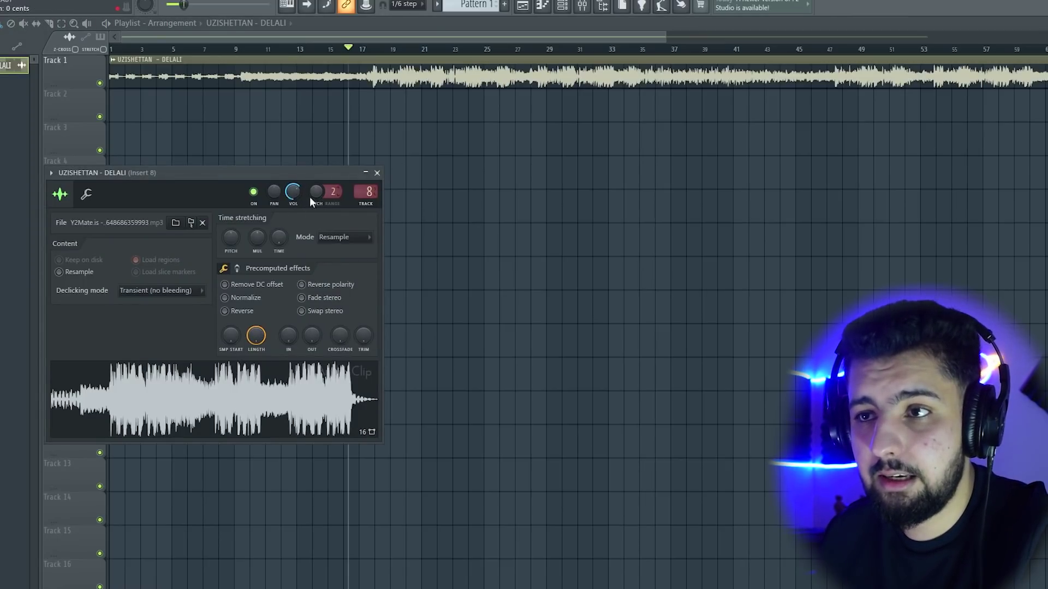
{"action": "left_click_drag", "start_coordinate": [315, 187], "coordinate": [315, 207]}
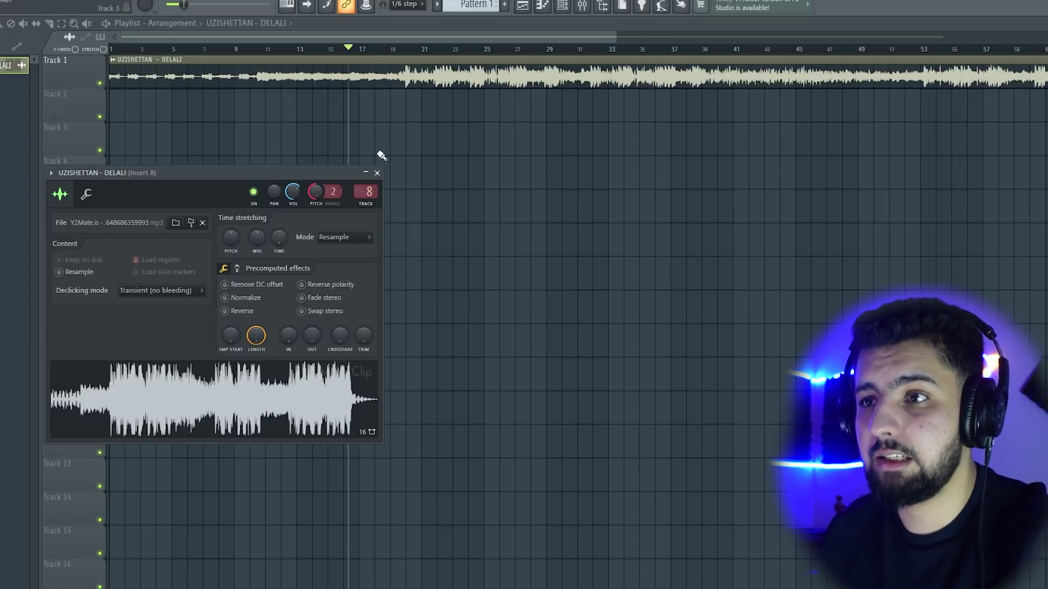
{"action": "left_click", "coordinate": [377, 174]}
{"action": "left_click", "coordinate": [374, 49]}
{"action": "key", "text": "space"}
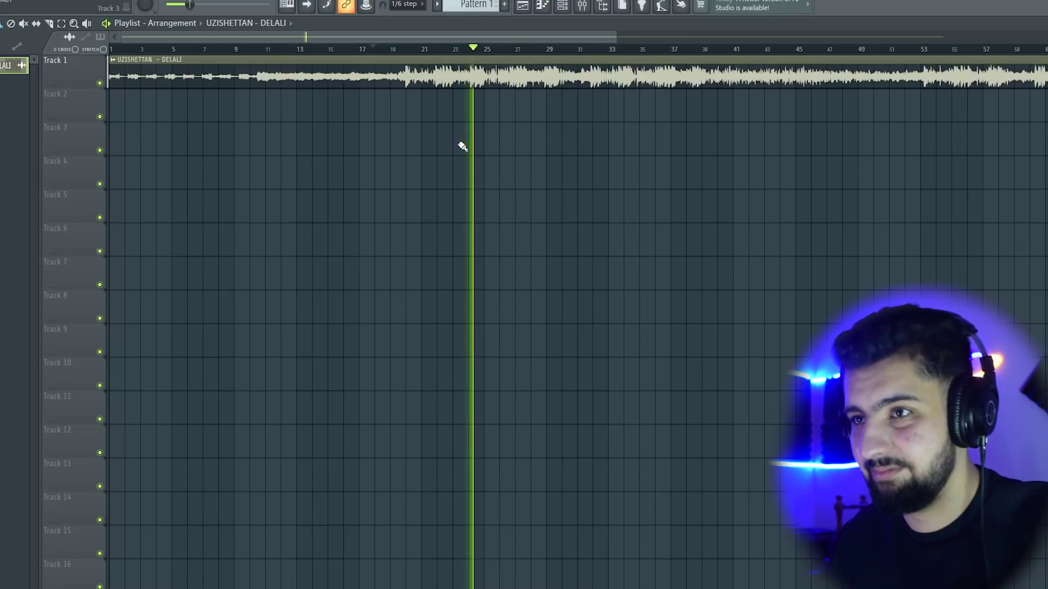
{"action": "key", "text": "space"}
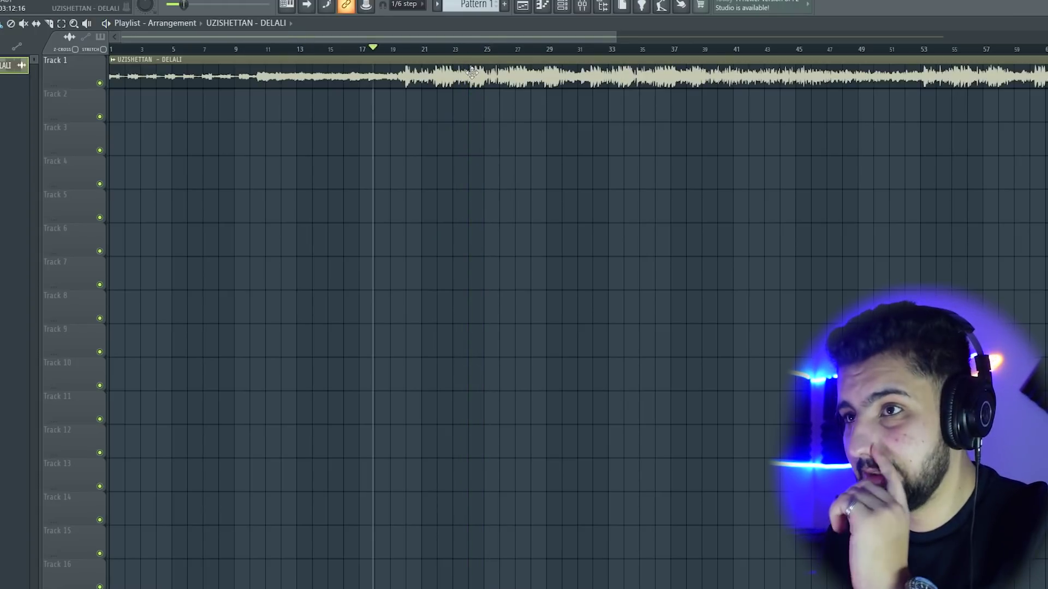
Step: Check the pitched-down clip's sampler settings and audition it briefly from about bar 19
{"action": "double_click", "coordinate": [472, 73]}
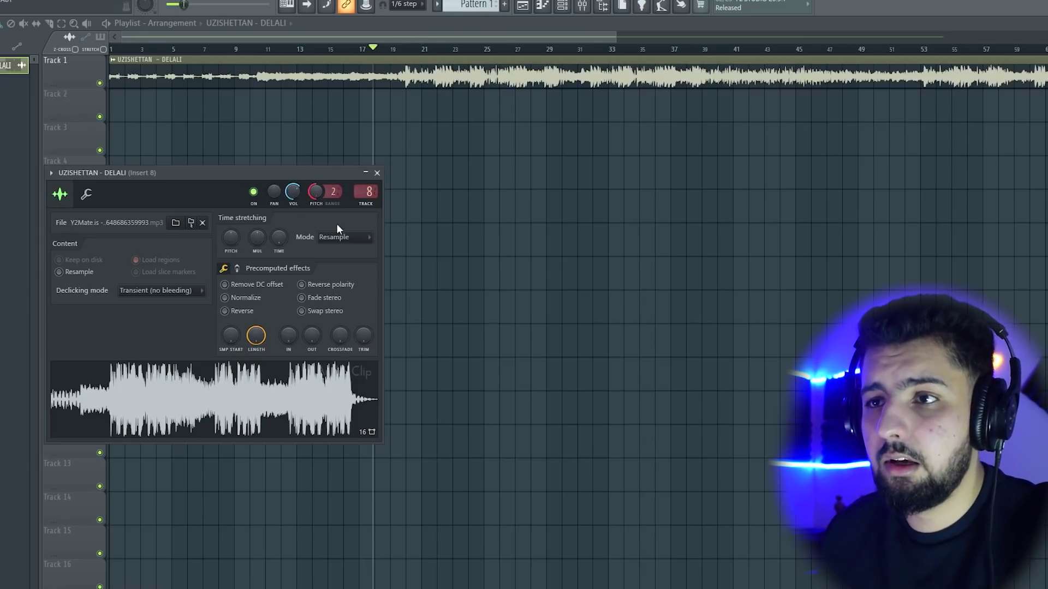
{"action": "left_click", "coordinate": [394, 50]}
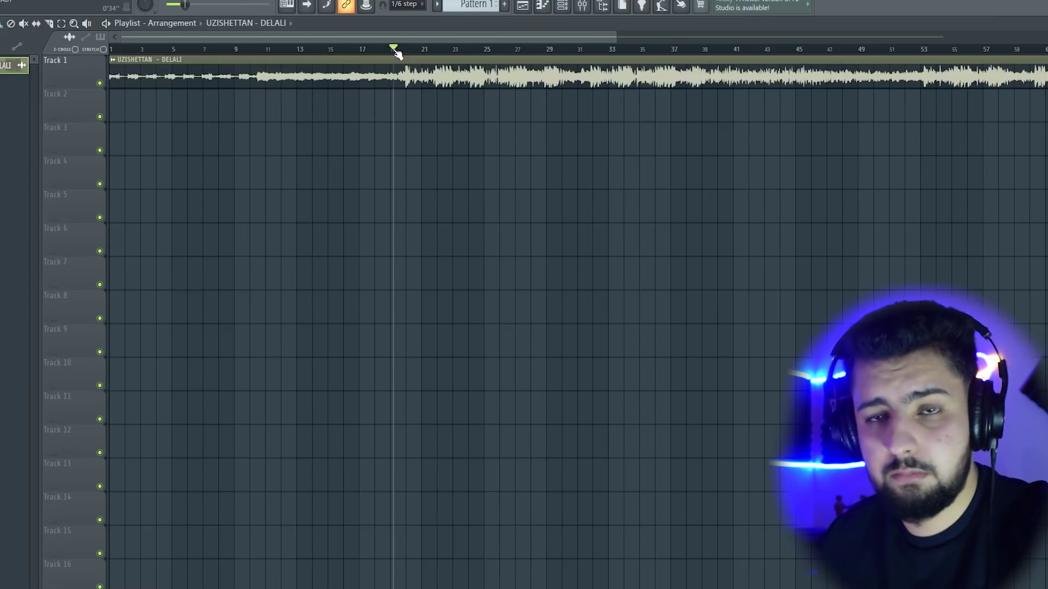
{"action": "key", "text": "space"}
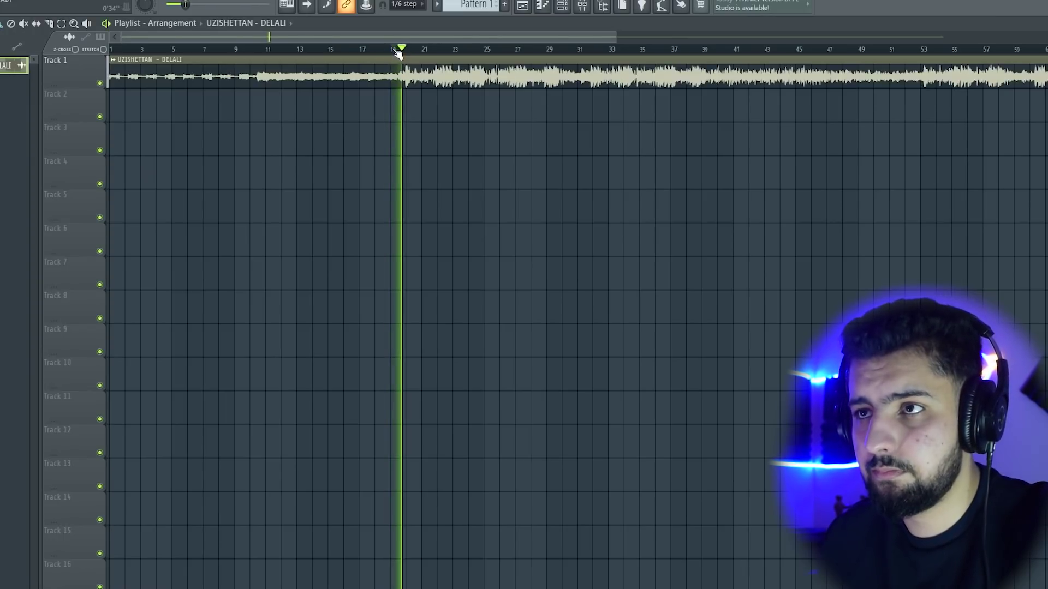
{"action": "key", "text": "space"}
Step: Raise the clip's pitch partway back towards normal and audition it from about bar 17
{"action": "double_click", "coordinate": [390, 76]}
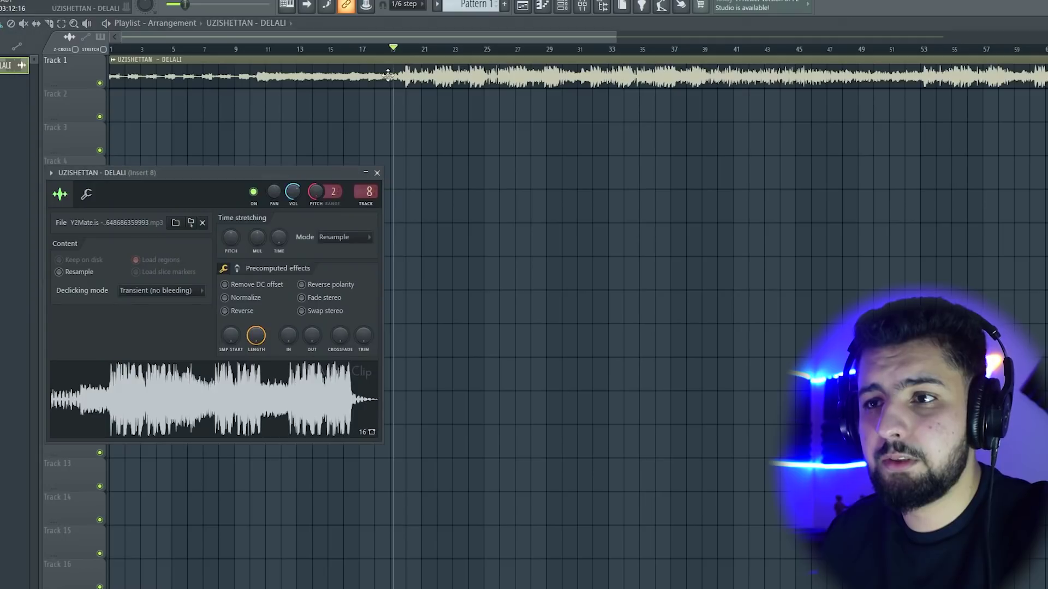
{"action": "left_click_drag", "start_coordinate": [315, 190], "coordinate": [316, 188]}
{"action": "left_click", "coordinate": [361, 48]}
{"action": "key", "text": "space"}
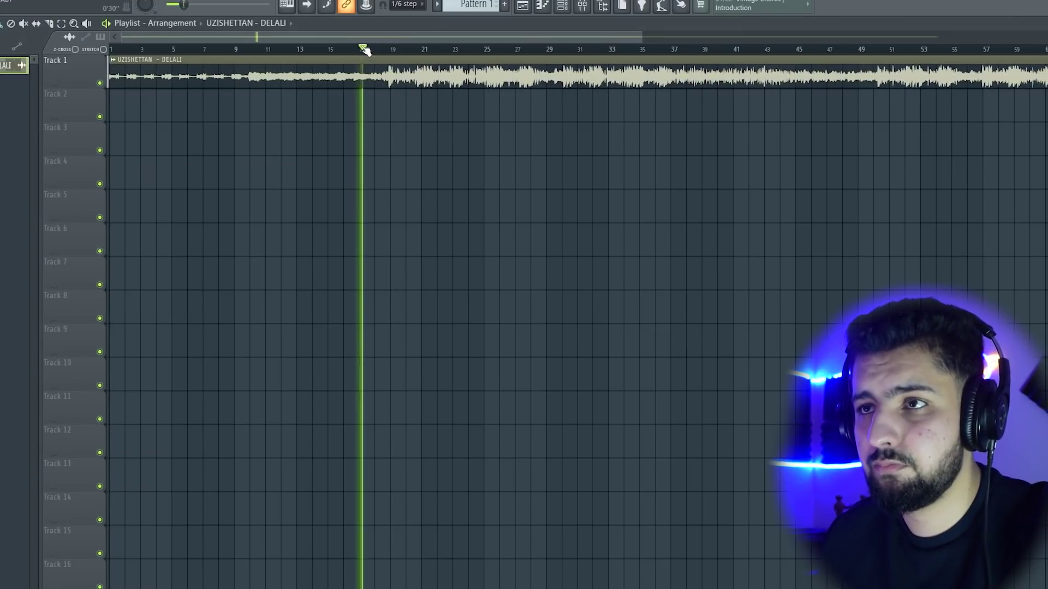
{"action": "key", "text": "space"}
Step: Try the clip's pitch at -200 cents and return it to 0 cents
{"action": "double_click", "coordinate": [466, 81]}
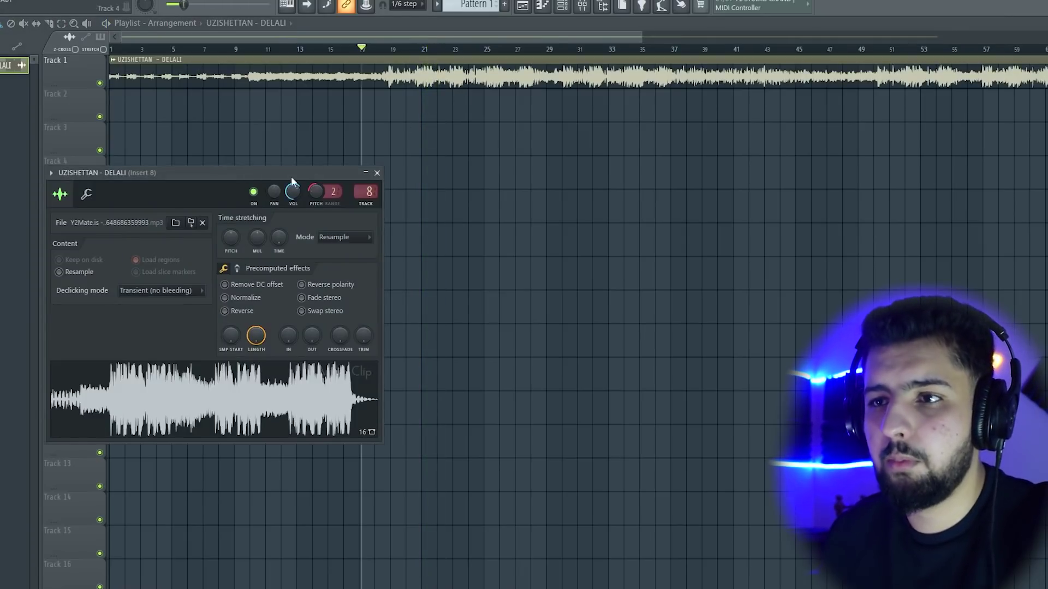
{"action": "left_click_drag", "start_coordinate": [310, 188], "coordinate": [310, 196]}
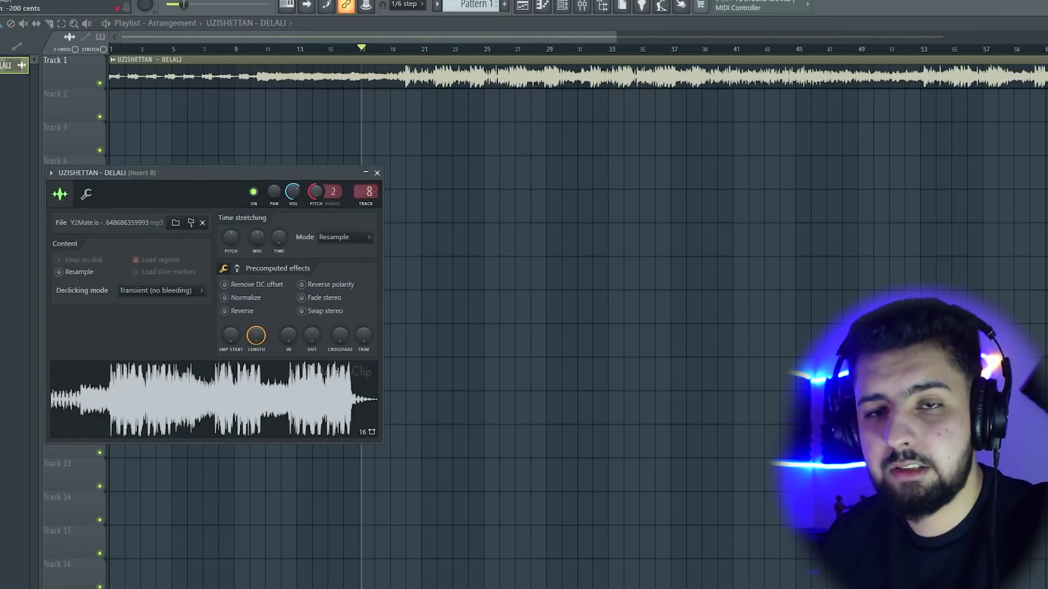
{"action": "left_click_drag", "start_coordinate": [310, 197], "coordinate": [310, 189]}
Step: Lower the clip's pitch to about -125 cents during playback, restore it to 0 cents and stop playback
{"action": "key", "text": "space"}
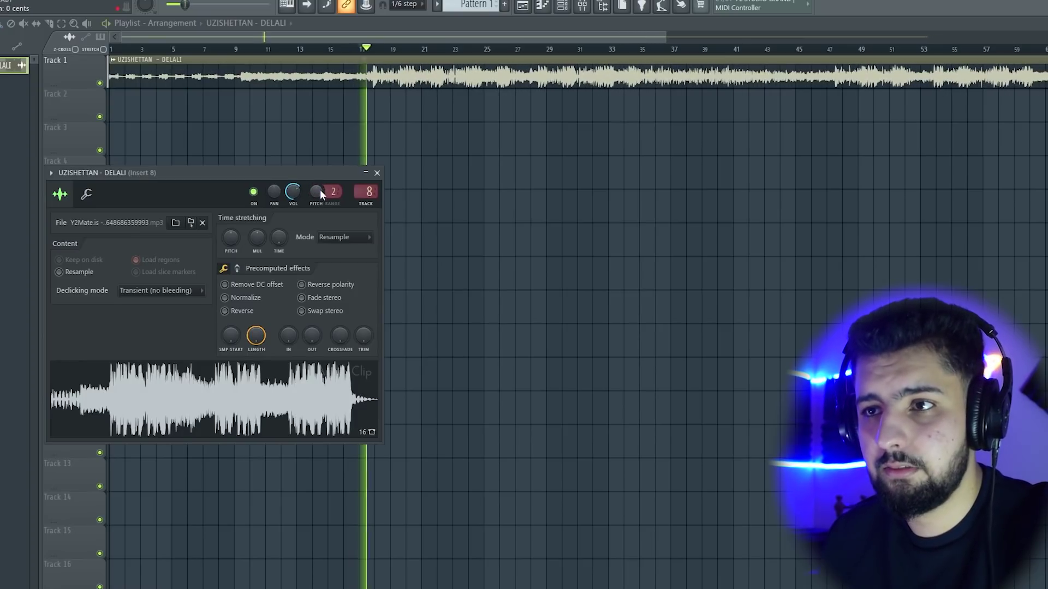
{"action": "left_click_drag", "start_coordinate": [316, 191], "coordinate": [316, 207]}
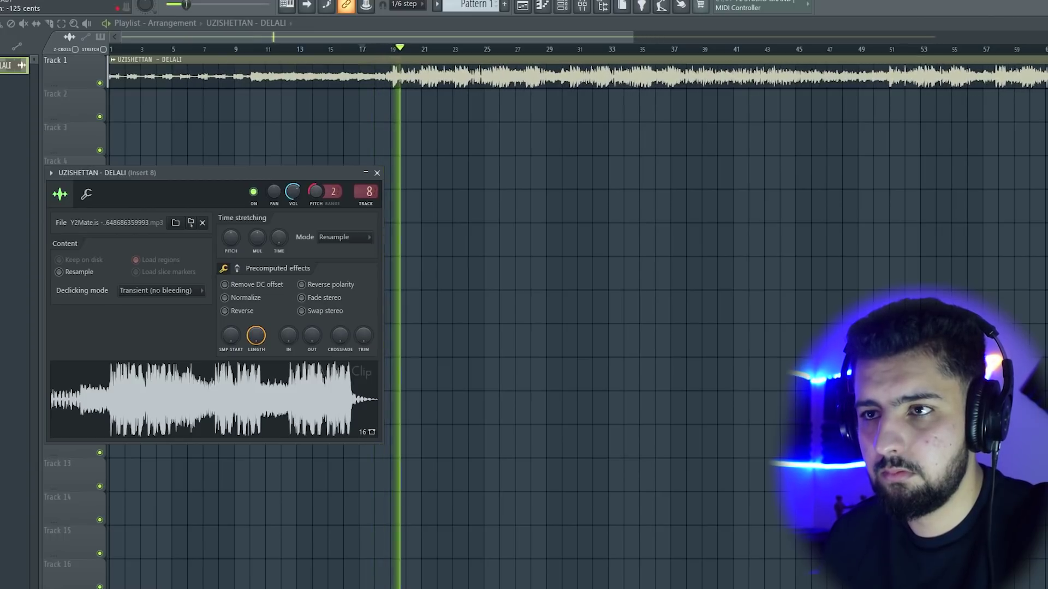
{"action": "left_click_drag", "start_coordinate": [316, 207], "coordinate": [319, 191]}
{"action": "key", "text": "space"}
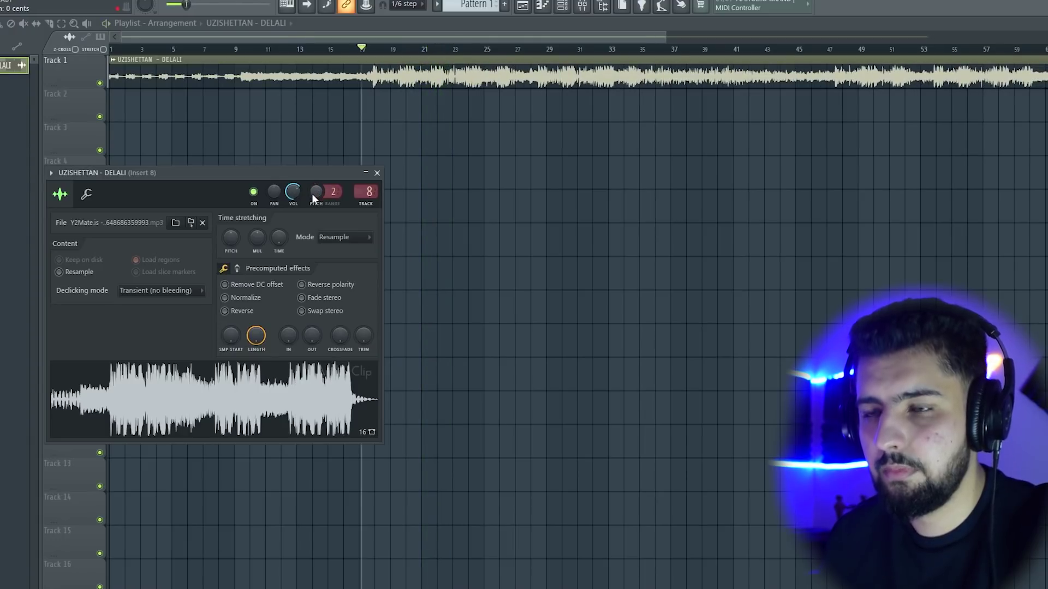
Step: Raise the clip's pitch to +182 cents and audition it from just before bar 16
{"action": "left_click_drag", "start_coordinate": [315, 191], "coordinate": [314, 178]}
{"action": "left_click", "coordinate": [339, 50]}
{"action": "key", "text": "space"}
{"action": "double_click", "coordinate": [345, 68]}
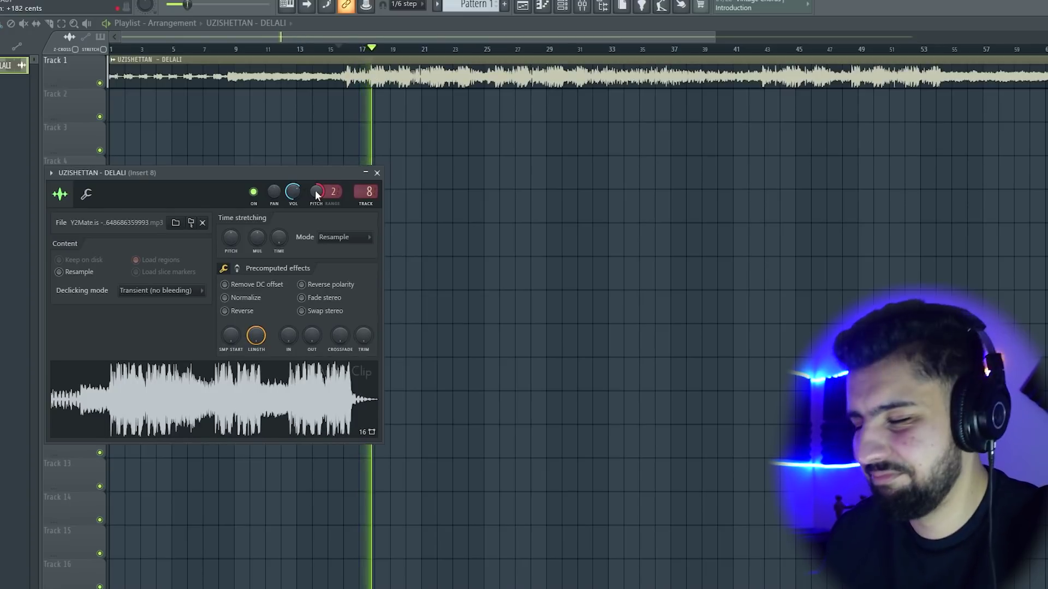
{"action": "key", "text": "space"}
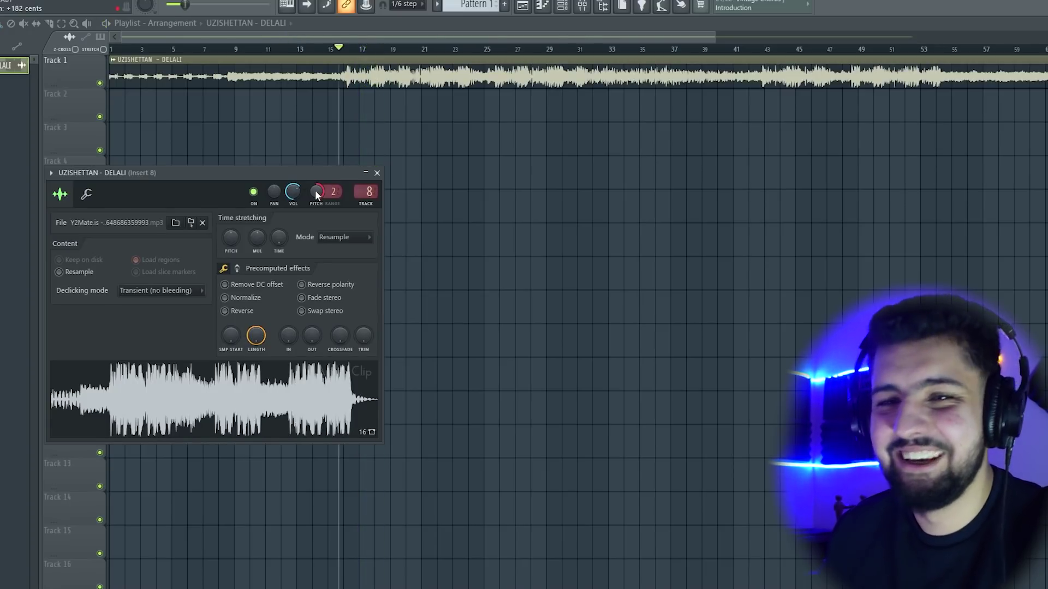
Step: Lower the clip's pitch to -134 cents, play it from between bars 18 and 19, and fine-tune the pitch to -154 cents
{"action": "left_click_drag", "start_coordinate": [316, 190], "coordinate": [316, 221]}
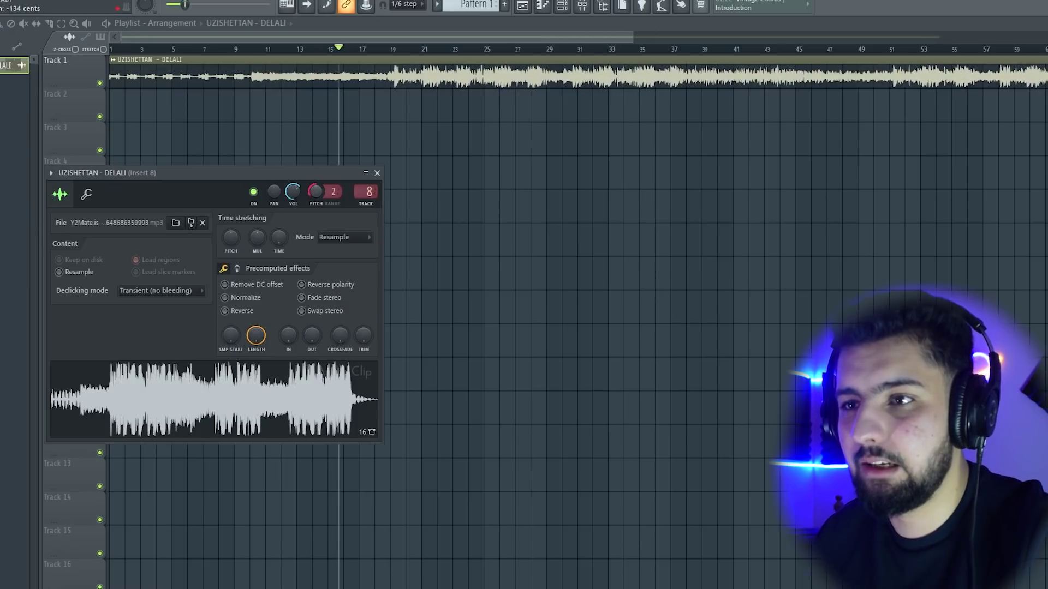
{"action": "key", "text": "space"}
{"action": "left_click", "coordinate": [385, 49]}
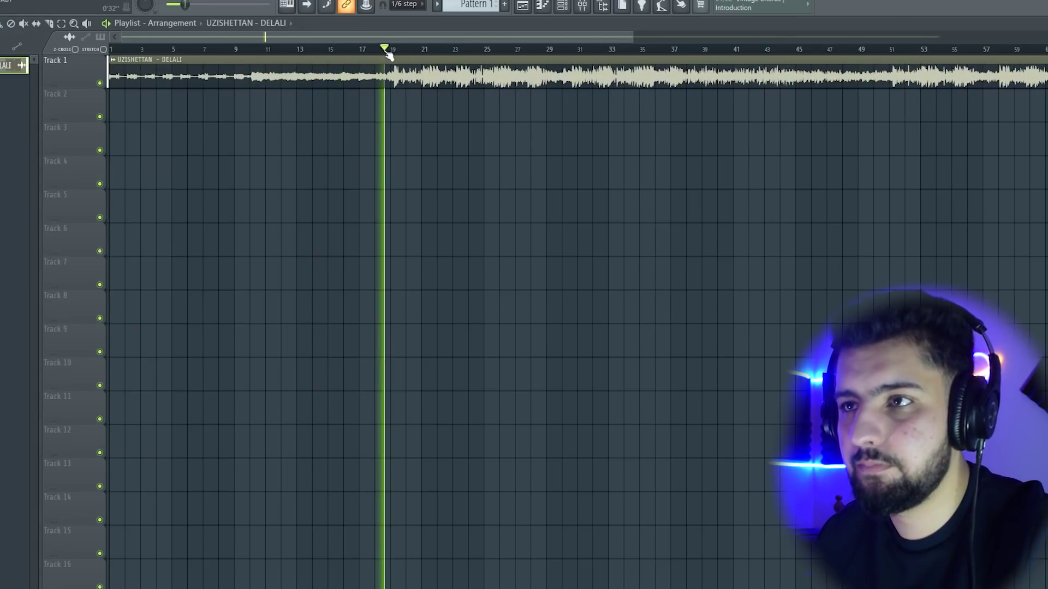
{"action": "double_click", "coordinate": [416, 64]}
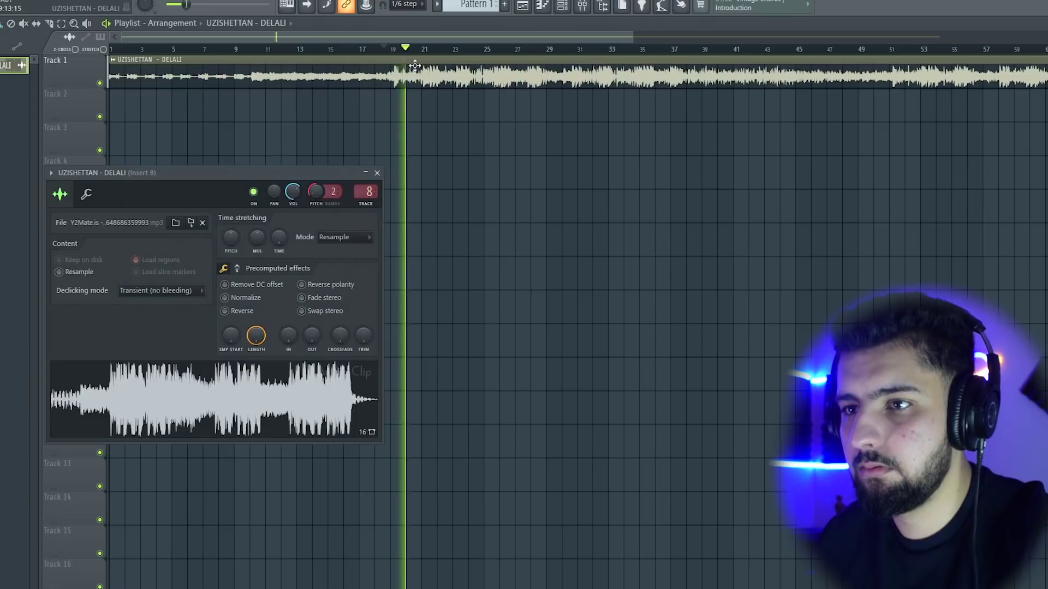
{"action": "left_click_drag", "start_coordinate": [314, 192], "coordinate": [315, 195]}
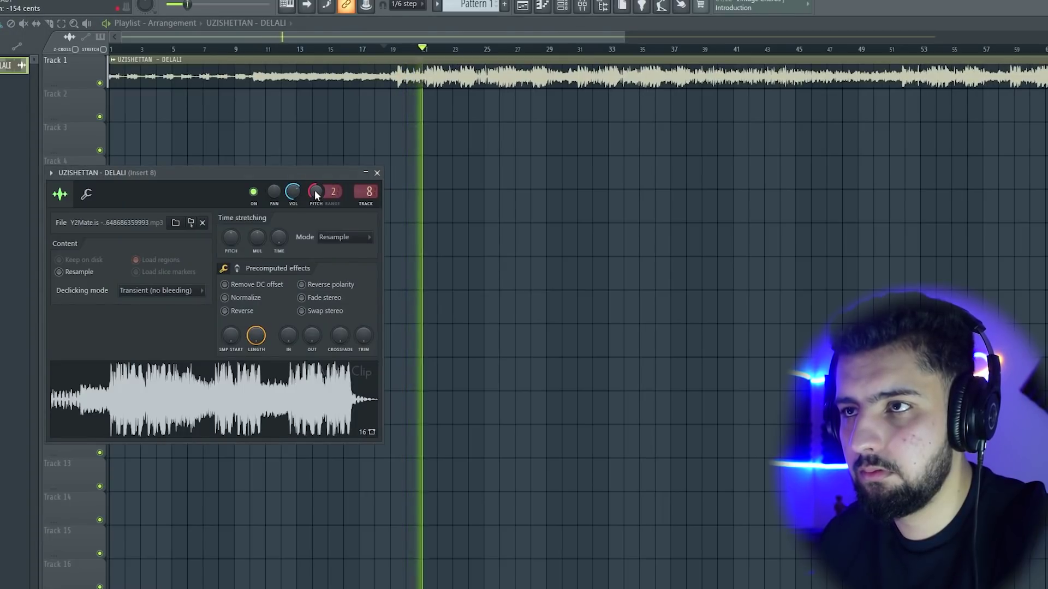
Step: Close the song clip's channel settings and stop playback
{"action": "left_click", "coordinate": [376, 172]}
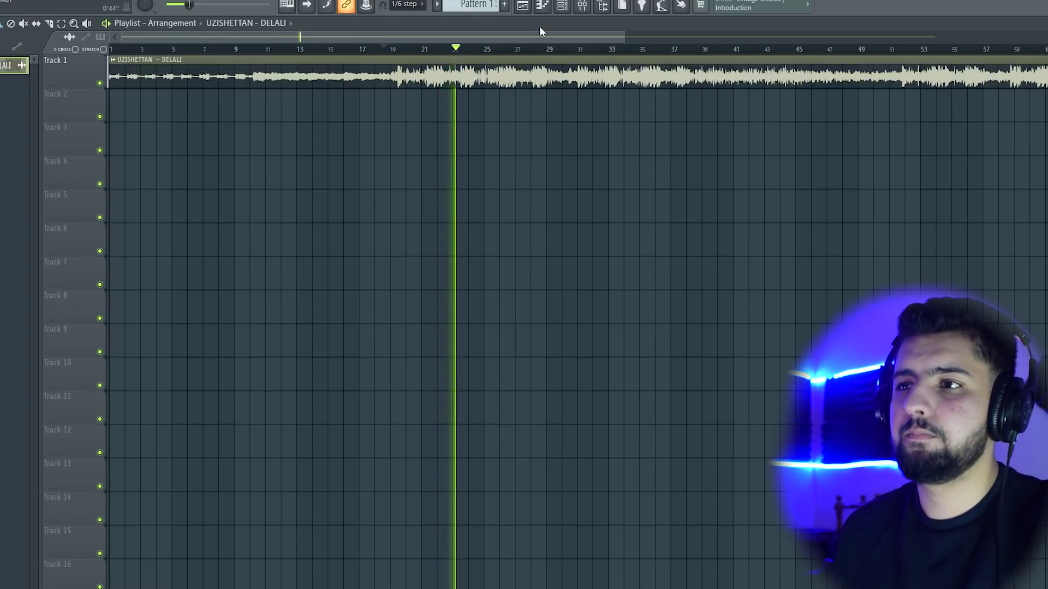
{"action": "key", "text": "space"}
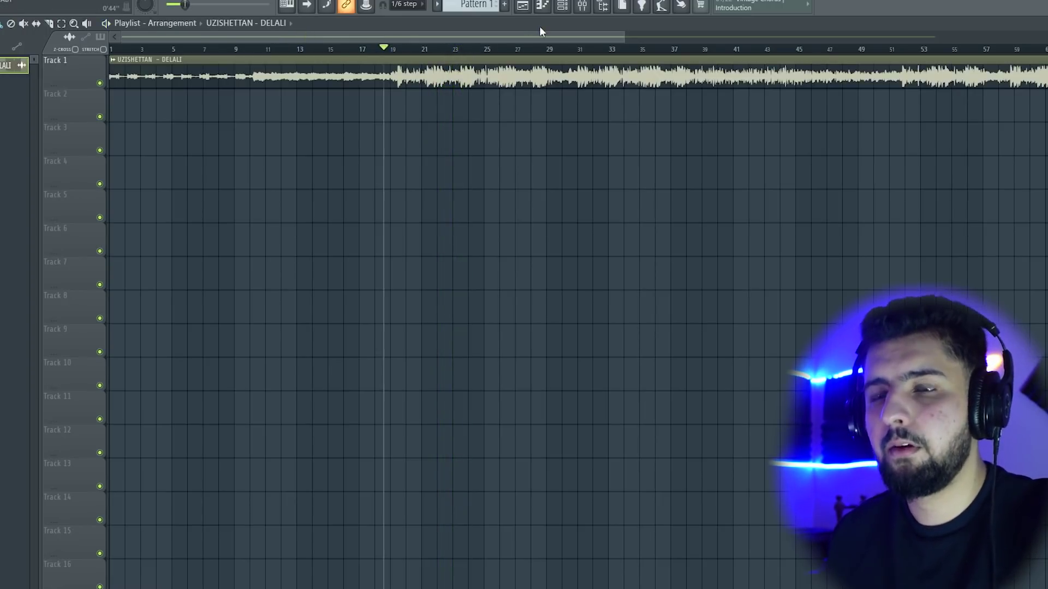
Step: Create an automation clip for the panning of mixer Insert 8 and return to the Playlist
{"action": "left_click", "coordinate": [589, 5]}
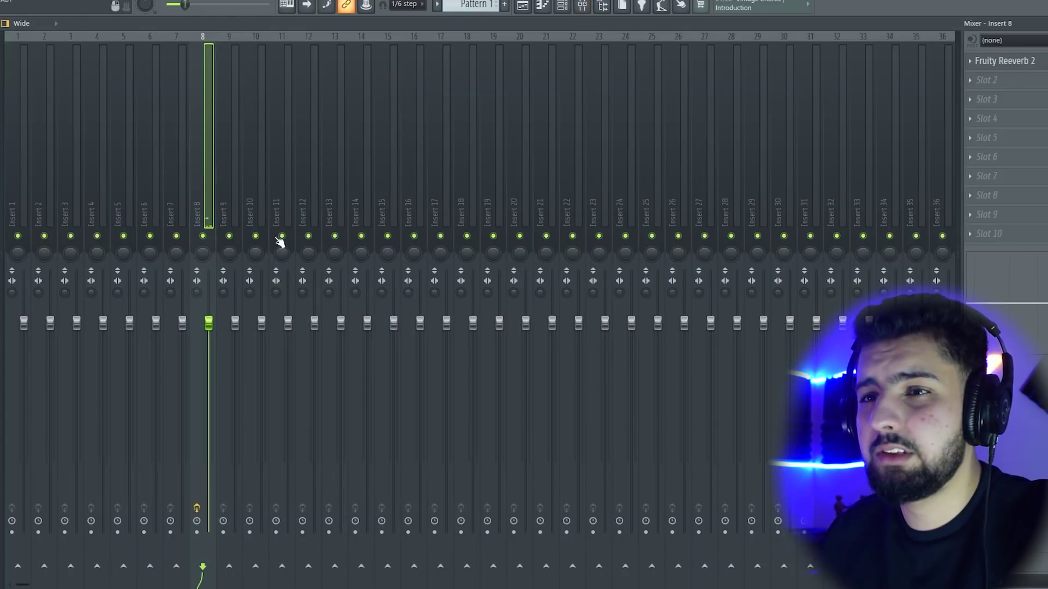
{"action": "right_click", "coordinate": [203, 256]}
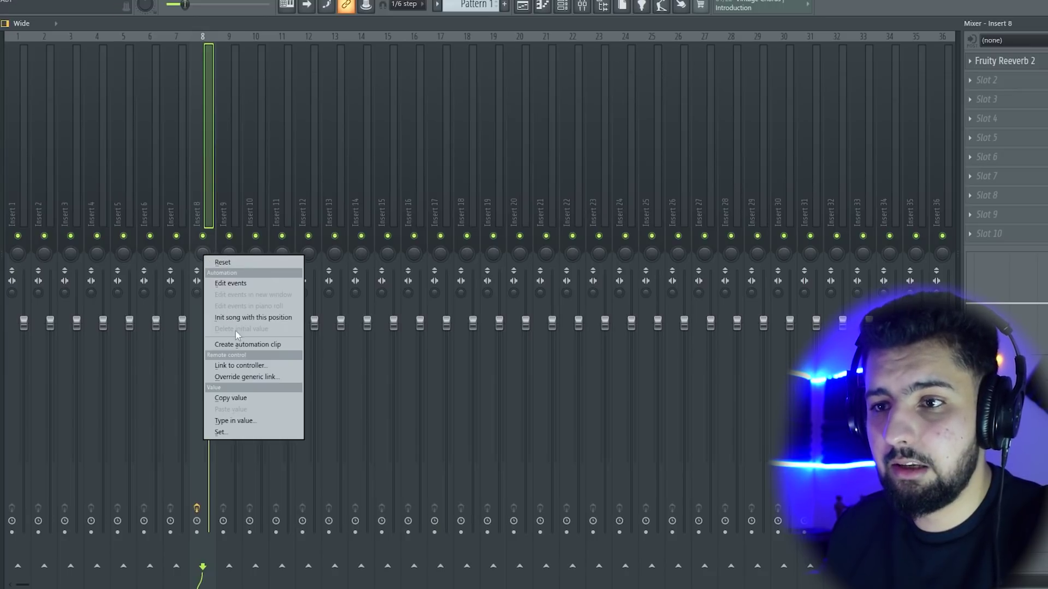
{"action": "left_click", "coordinate": [242, 345]}
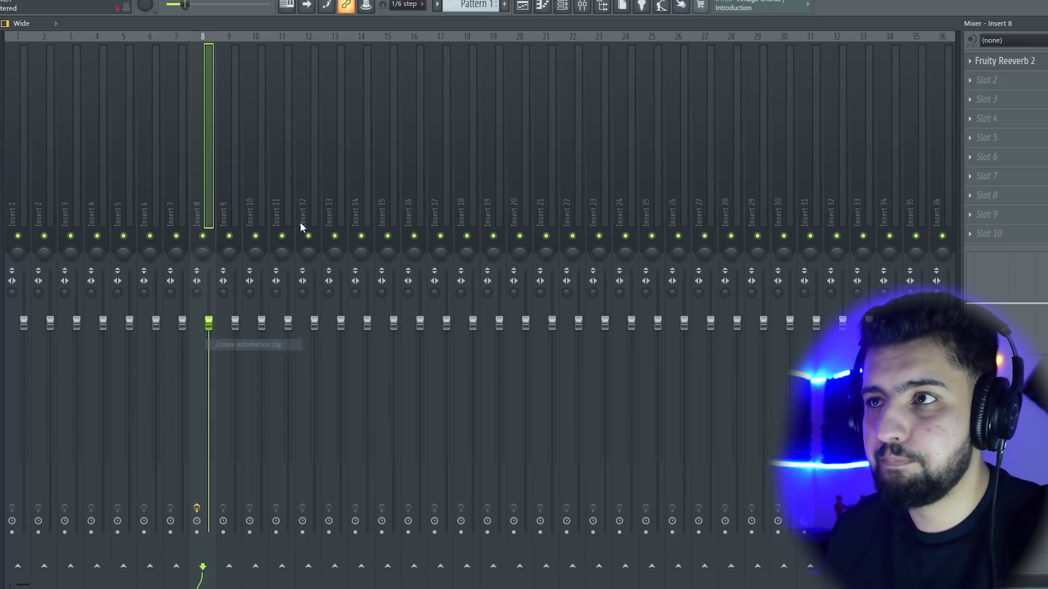
{"action": "left_click", "coordinate": [523, 7]}
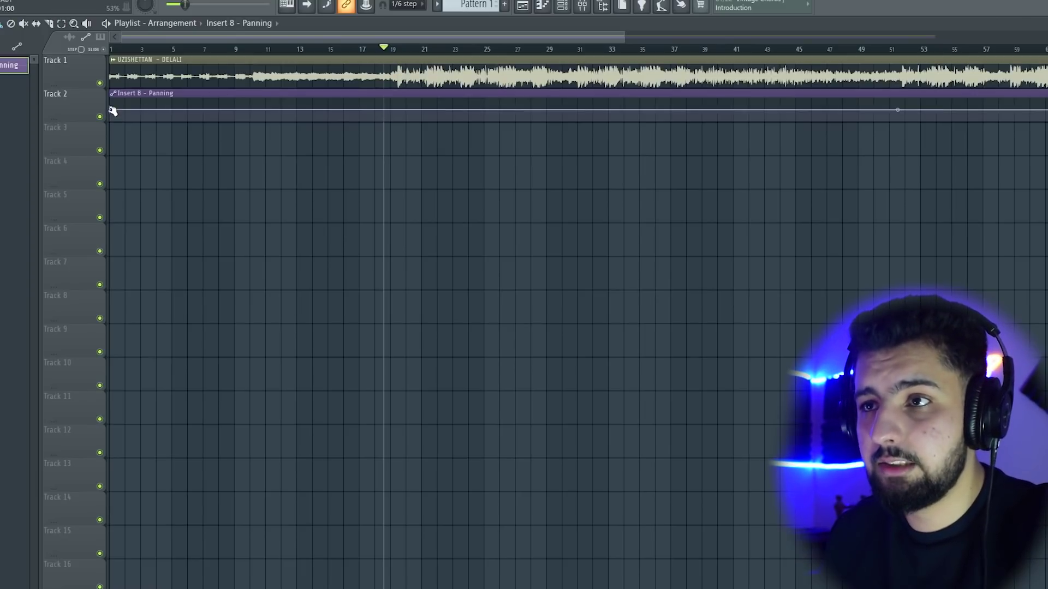
Step: Raise the panning automation's start point to the maximum and audition the song from between bars 18 and 19
{"action": "left_click_drag", "start_coordinate": [113, 110], "coordinate": [115, 72]}
{"action": "key", "text": "space"}
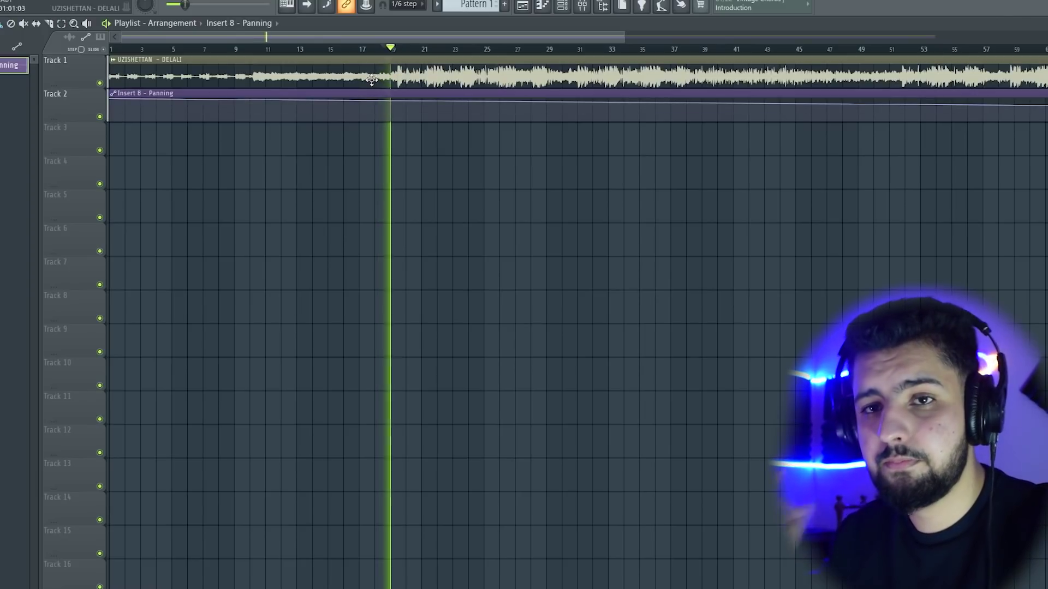
{"action": "key", "text": "space"}
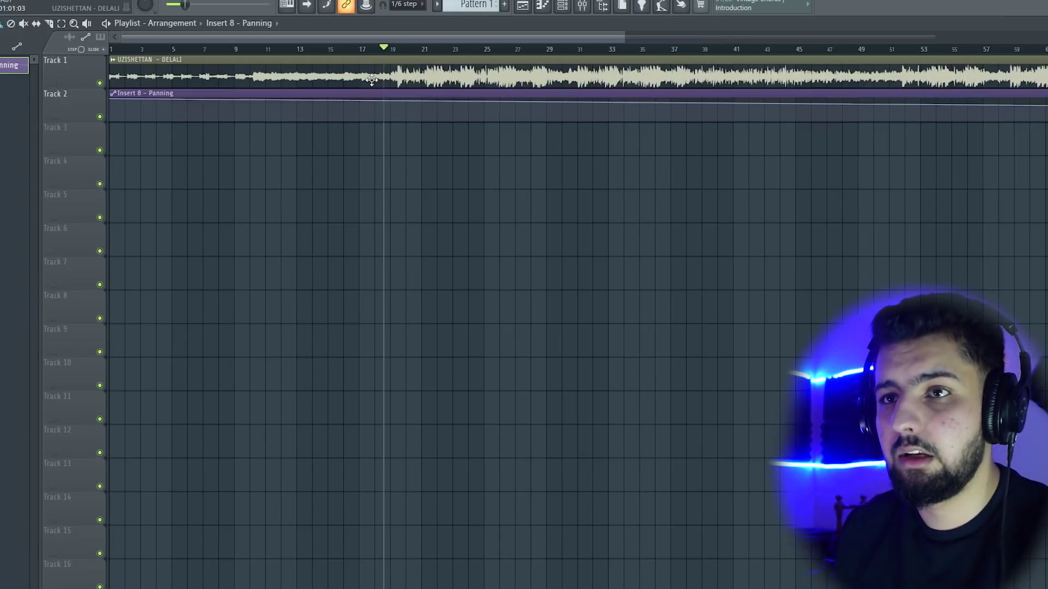
Step: Lower the panning automation's start point to 0% and audition the song from between bars 18 and 19
{"action": "left_click_drag", "start_coordinate": [109, 100], "coordinate": [103, 155]}
{"action": "key", "text": "space"}
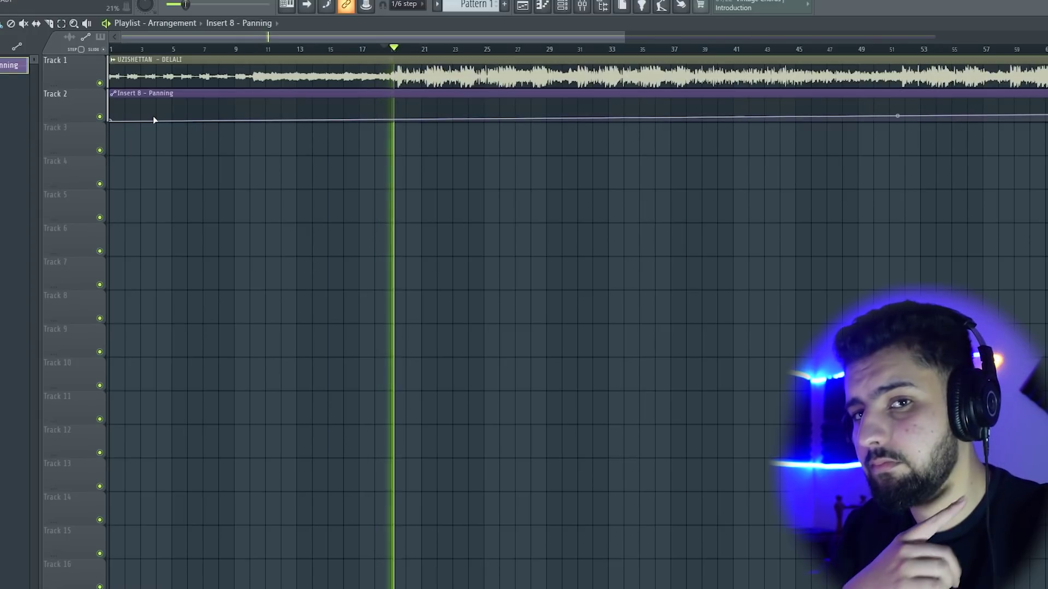
{"action": "key", "text": "space"}
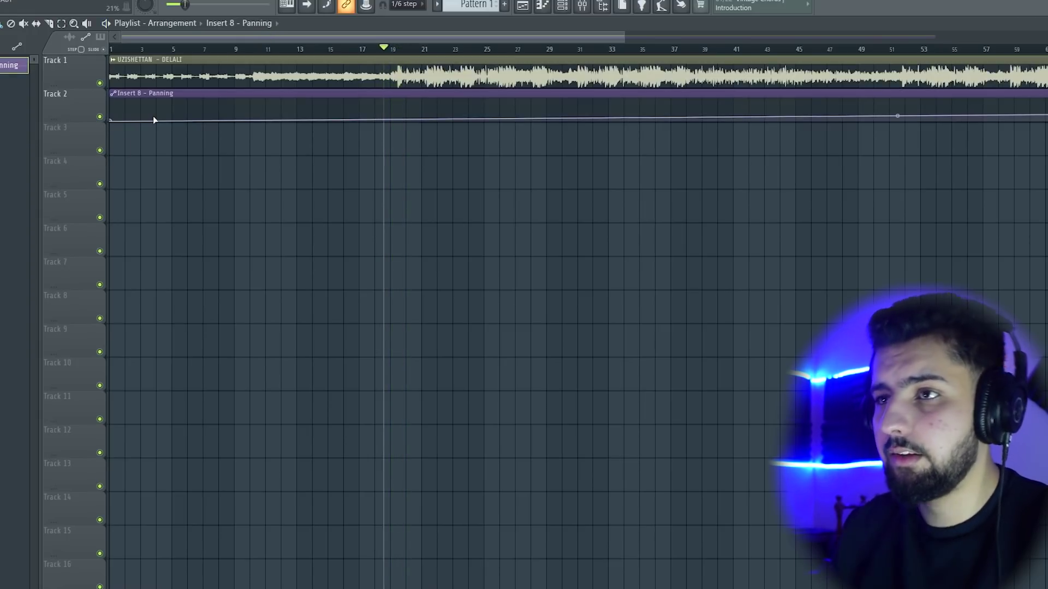
Step: Raise the panning automation's start point to the maximum and add alternating low and high points up to about bar 8
{"action": "right_click", "coordinate": [110, 120]}
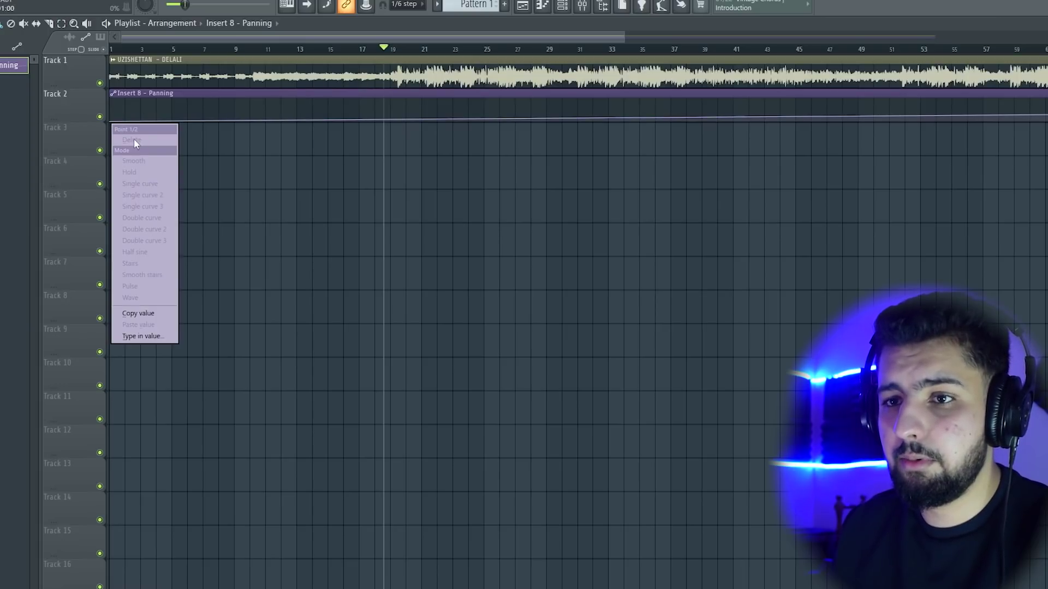
{"action": "left_click", "coordinate": [239, 242]}
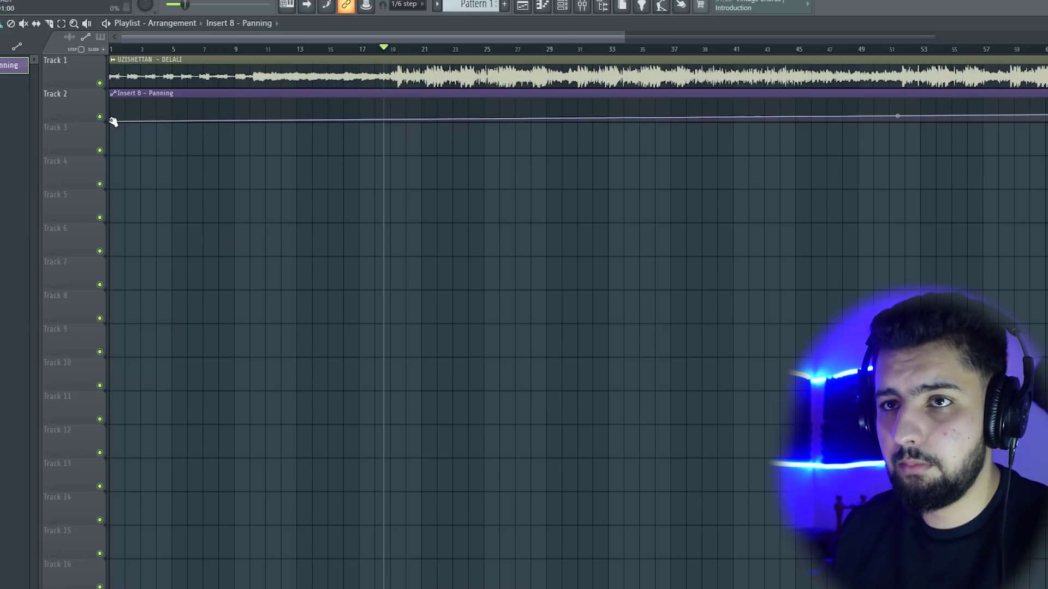
{"action": "left_click_drag", "start_coordinate": [112, 121], "coordinate": [88, 84]}
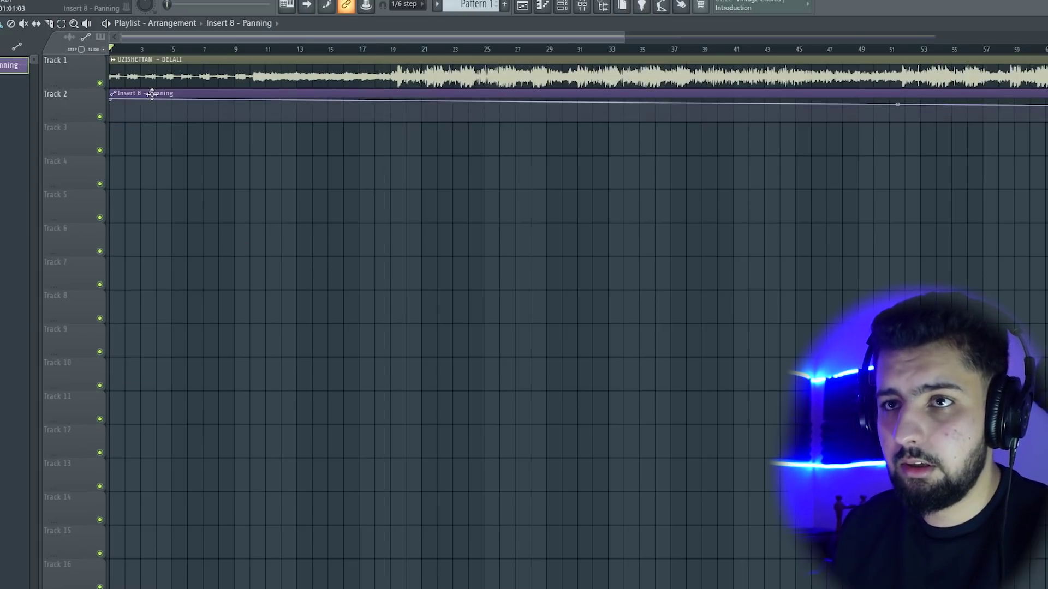
{"action": "left_click_drag", "start_coordinate": [136, 102], "coordinate": [130, 116]}
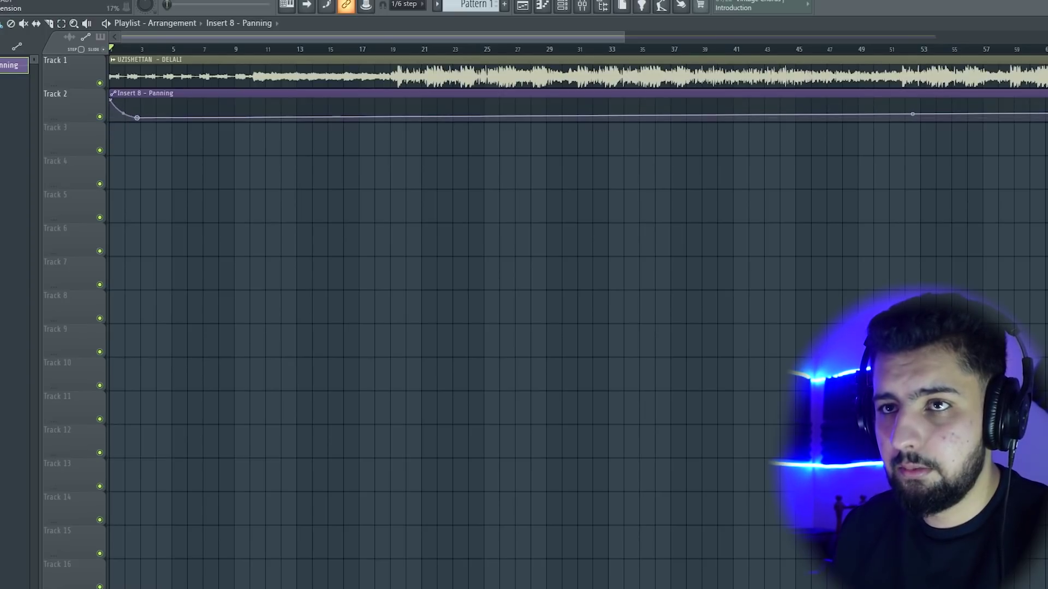
{"action": "left_click_drag", "start_coordinate": [139, 120], "coordinate": [177, 100]}
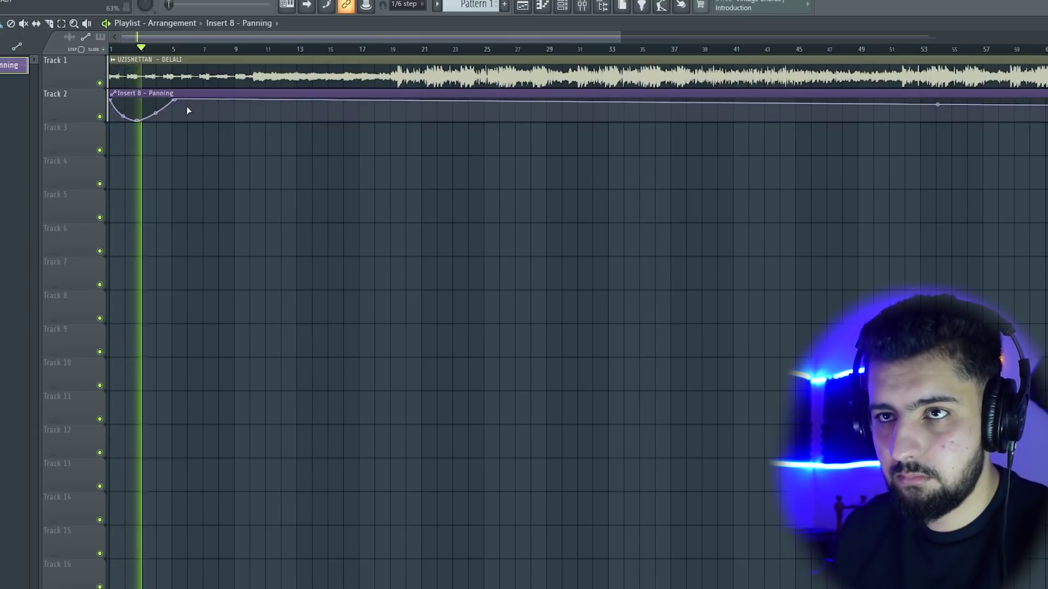
{"action": "left_click_drag", "start_coordinate": [207, 102], "coordinate": [214, 120]}
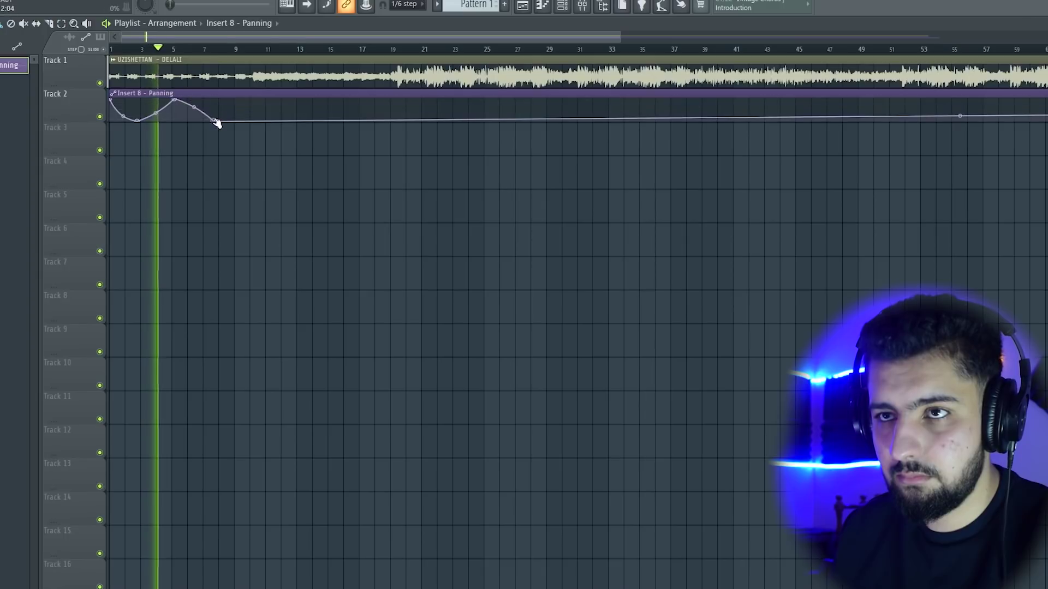
Step: Extend the panning automation's alternating peaks and dips to bar 19 and stop playback
{"action": "mouse_move", "coordinate": [292, 120]}
{"action": "left_mouse_down"}
{"action": "mouse_move", "coordinate": [261, 100]}
{"action": "mouse_move", "coordinate": [310, 121]}
{"action": "left_mouse_up"}
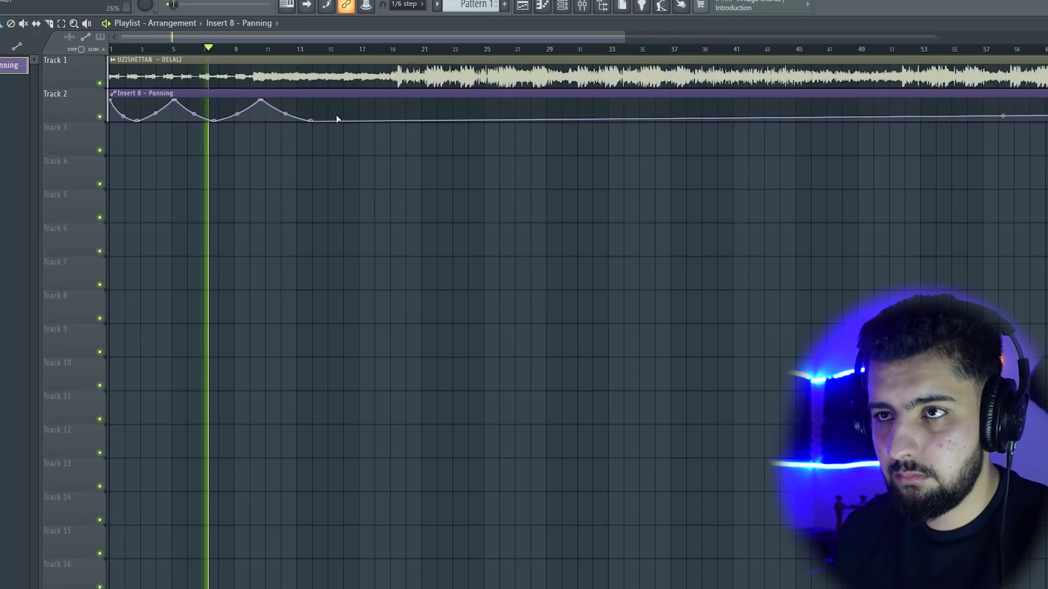
{"action": "left_click_drag", "start_coordinate": [339, 119], "coordinate": [397, 120]}
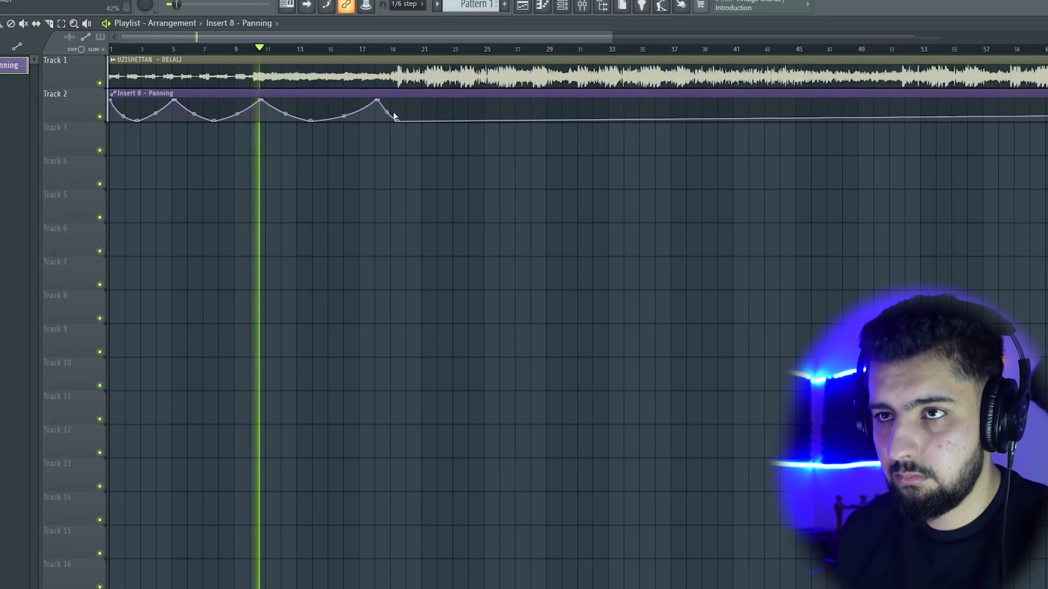
{"action": "left_click_drag", "start_coordinate": [377, 99], "coordinate": [391, 120]}
{"action": "key", "text": "space"}
Step: Set the snap to Bar and repeat the 18-bar panning automation clip end to end from bars 19, 37 and 55
{"action": "left_click", "coordinate": [407, 4]}
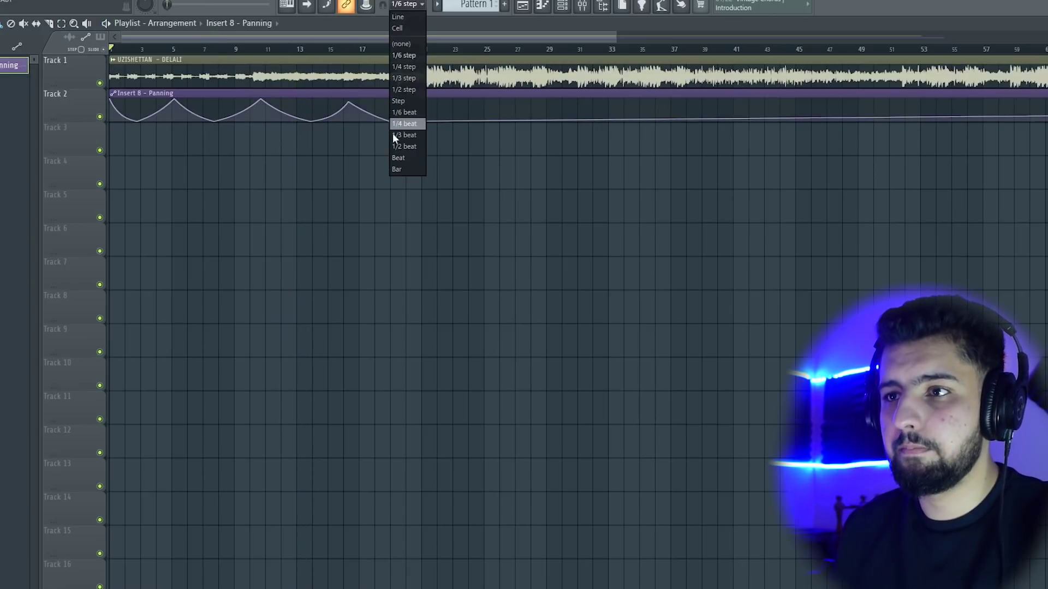
{"action": "left_click", "coordinate": [400, 169]}
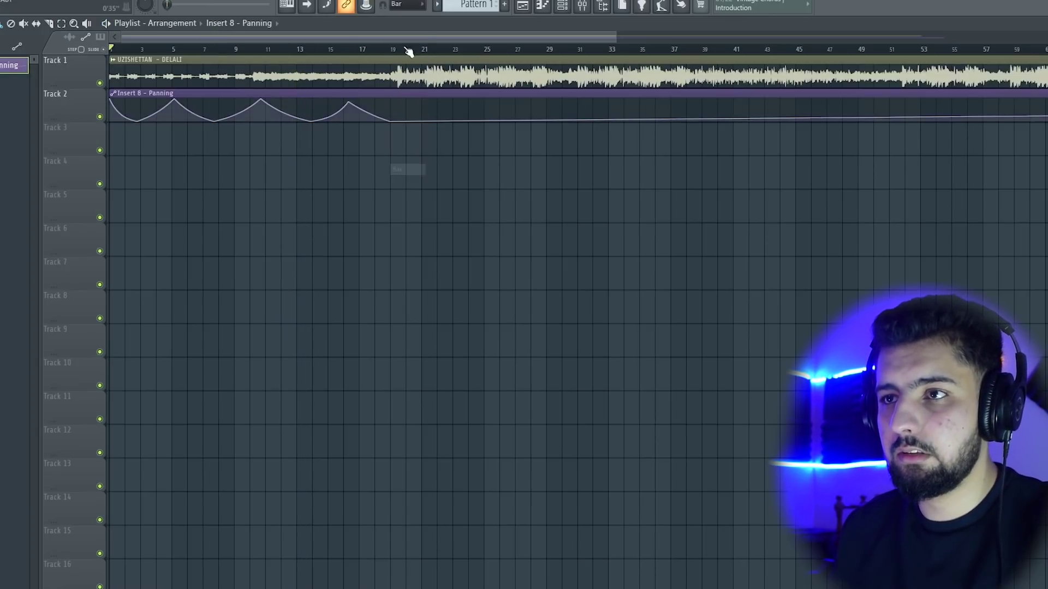
{"action": "right_click", "coordinate": [437, 95]}
{"action": "left_click", "coordinate": [396, 116]}
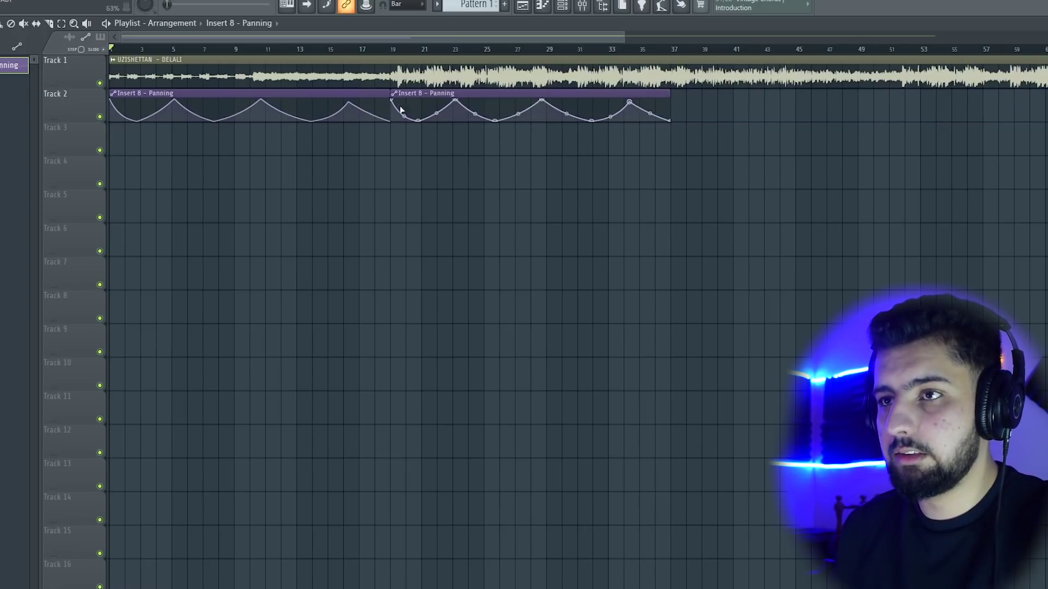
{"action": "left_click", "coordinate": [681, 109]}
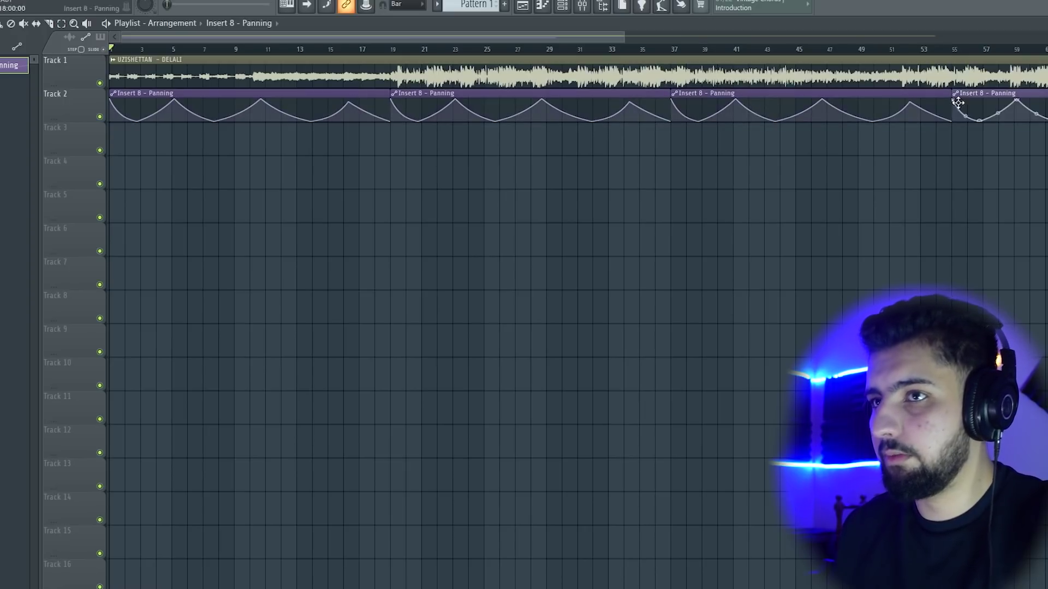
Step: Play the arrangement to audition the repeated panning automation, and stop playback
{"action": "key", "text": "space"}
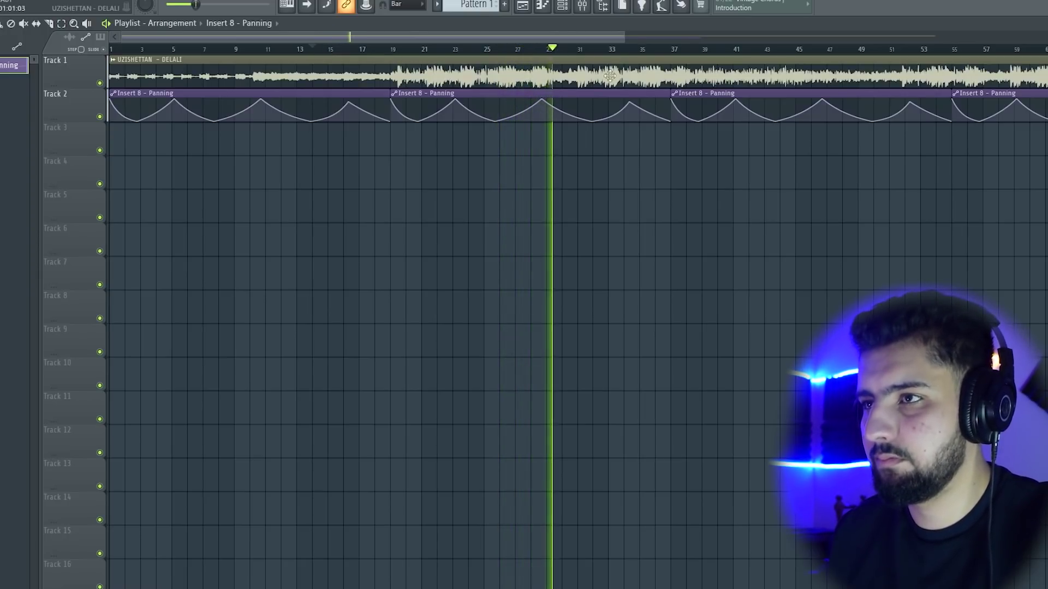
{"action": "scroll", "coordinate": [601, 46], "scroll_direction": "down", "scroll_amount": 2}
{"action": "key", "text": "space"}
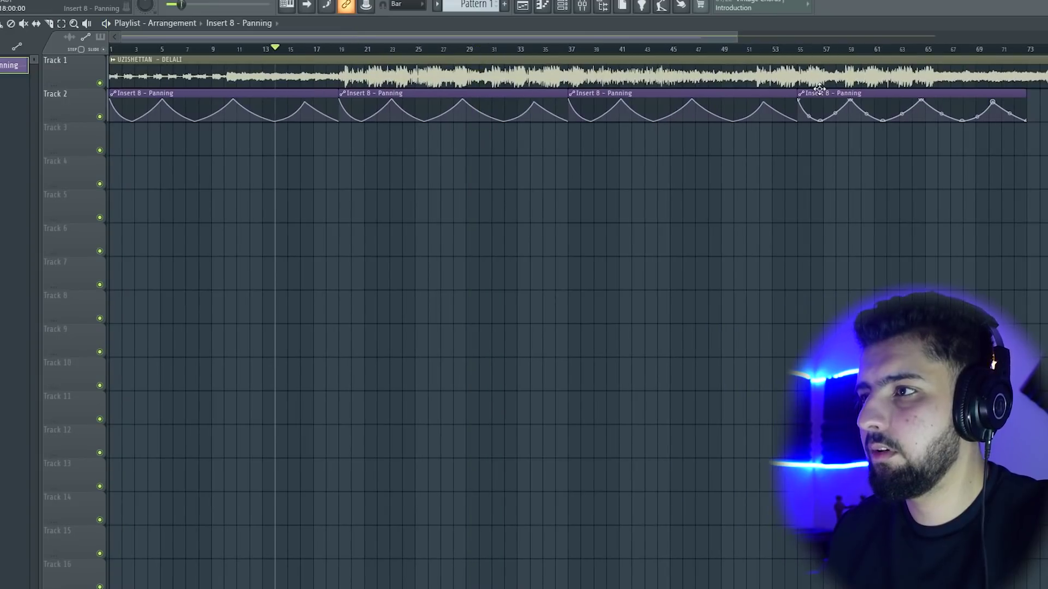
Step: Delete all four Insert 8 panning automation clips from Track 2
{"action": "right_click", "coordinate": [836, 89]}
{"action": "right_click", "coordinate": [706, 96]}
{"action": "right_click", "coordinate": [489, 99]}
{"action": "right_click", "coordinate": [317, 96]}
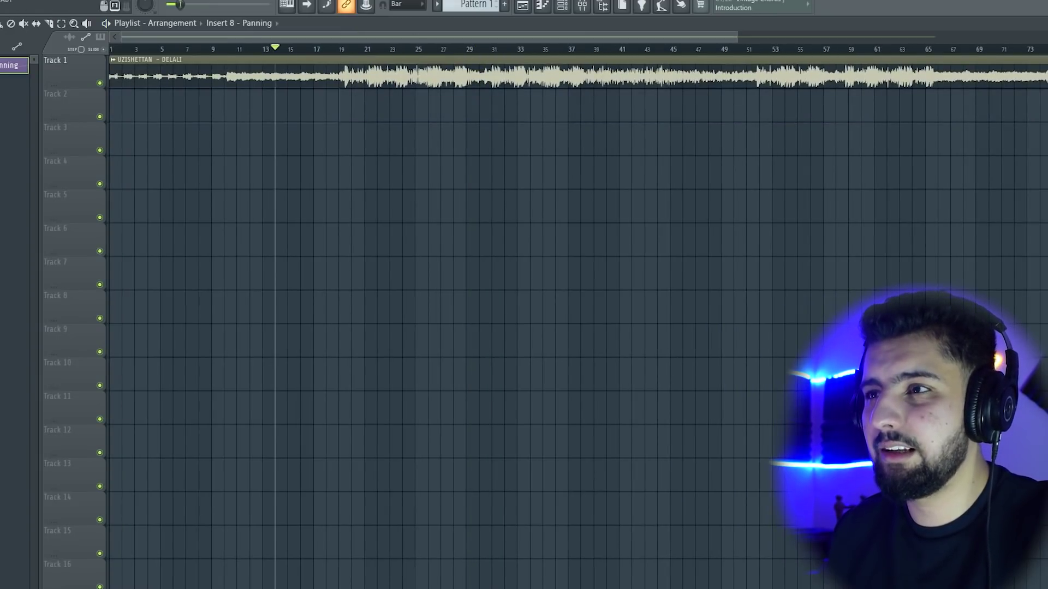
Step: Play the song from about bar 18, review the clip's channel settings and close them
{"action": "left_click", "coordinate": [581, 8]}
{"action": "left_click", "coordinate": [524, 6]}
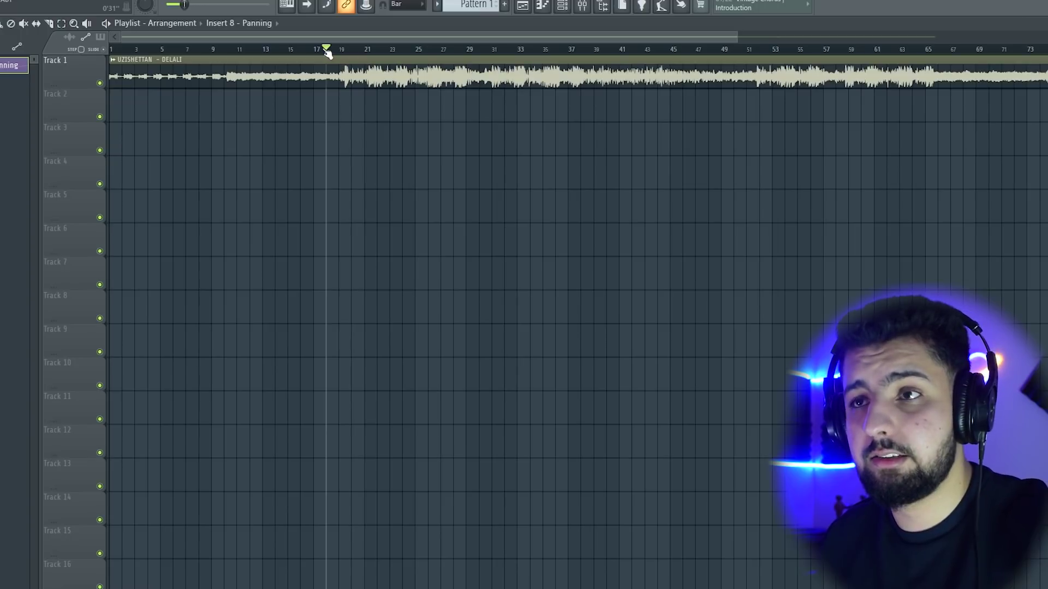
{"action": "double_click", "coordinate": [401, 80]}
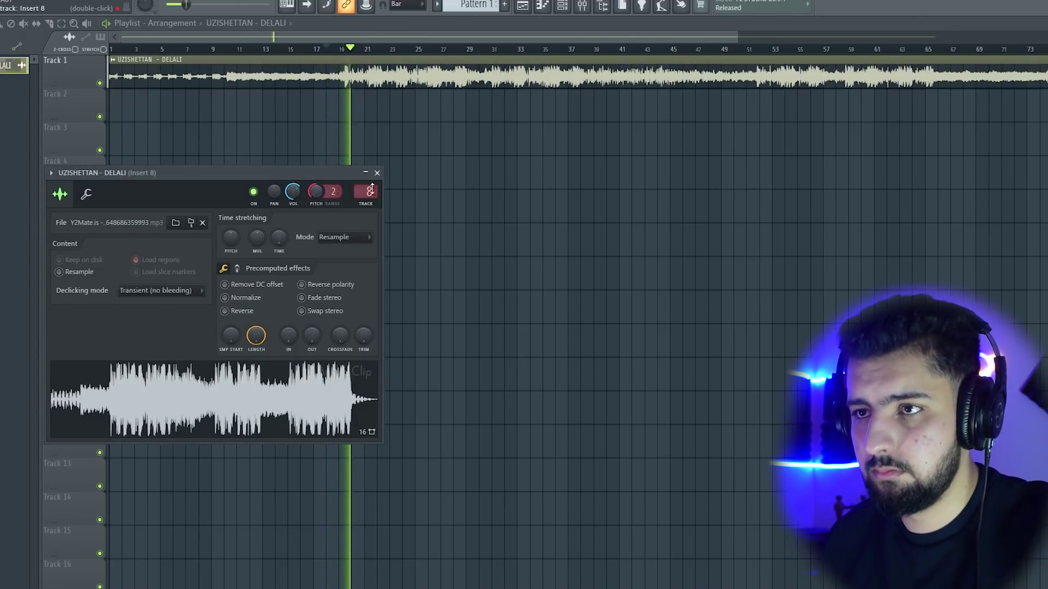
{"action": "left_click", "coordinate": [377, 173]}
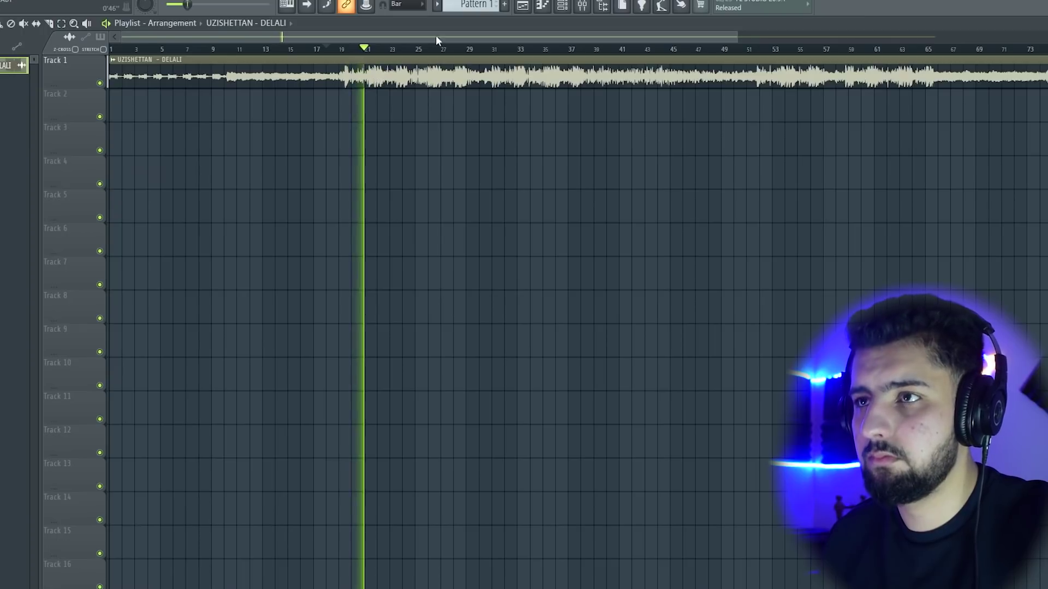
{"action": "scroll", "coordinate": [713, 39], "scroll_direction": "down", "scroll_amount": 5}
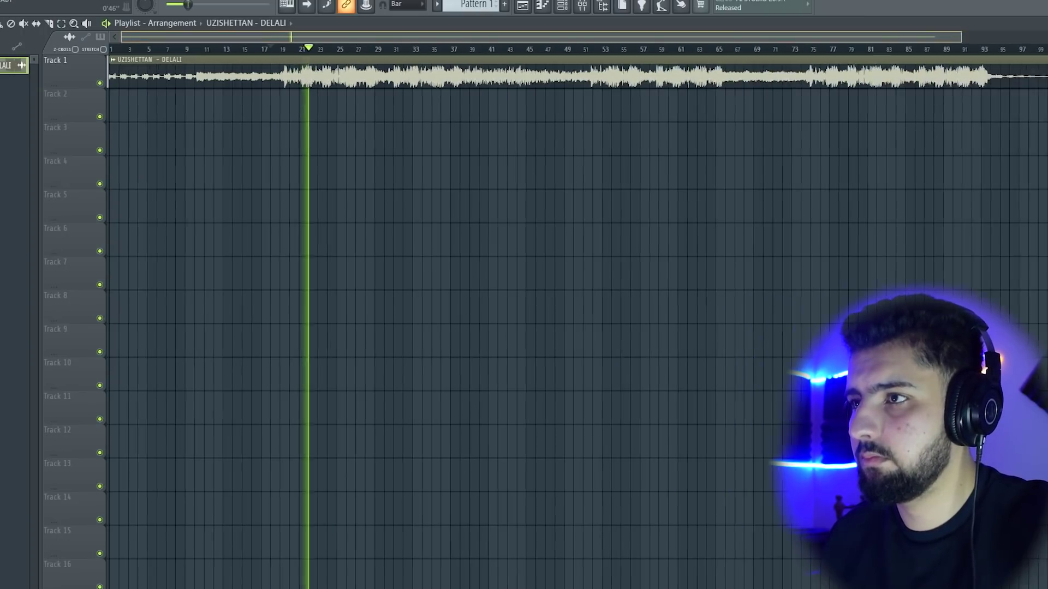